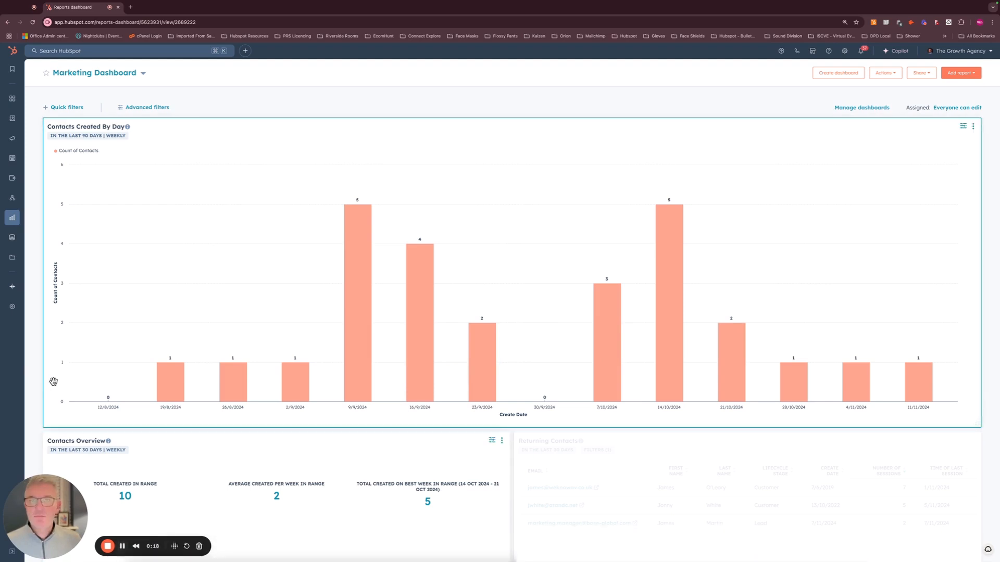
# Open the quotes list in the Commerce area and start creating a new quote.
pyautogui.moveTo(25, 180)
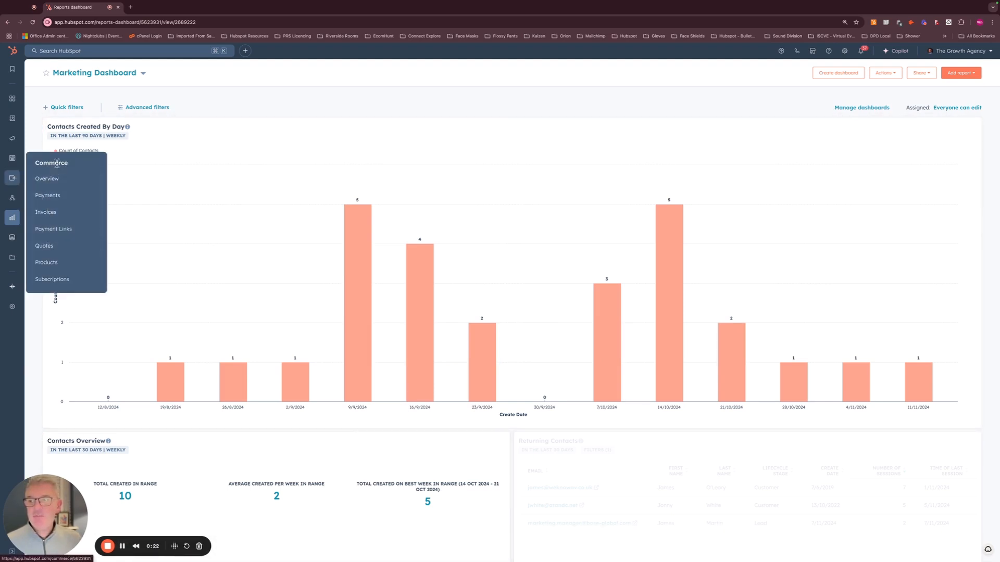
pyautogui.click(50, 249)
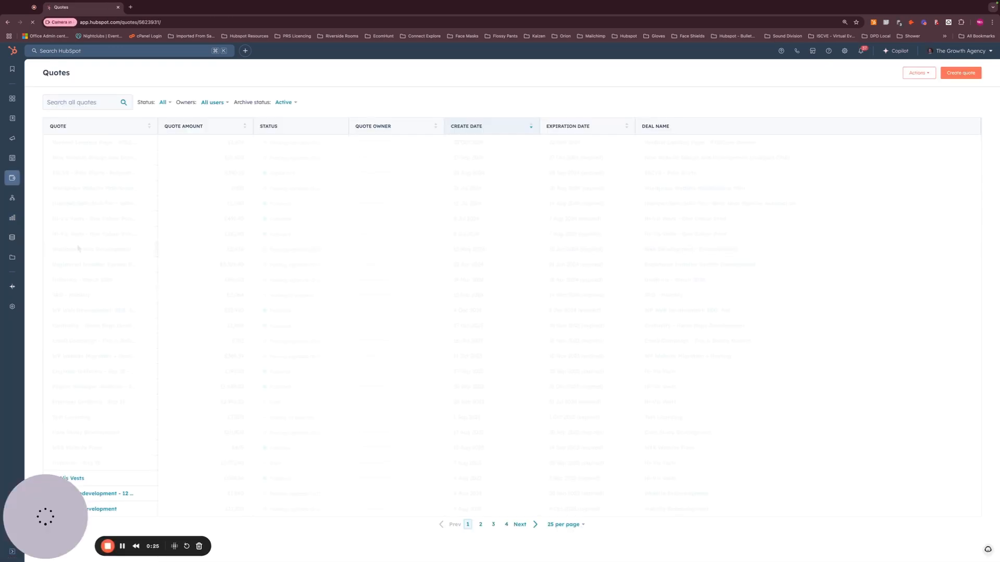
pyautogui.click(960, 73)
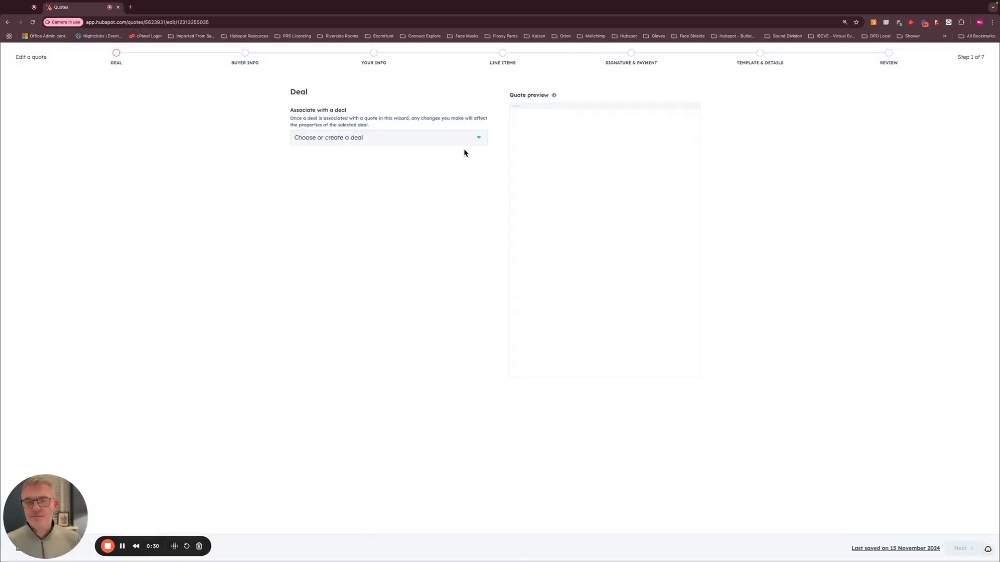
# Begin creating a new deal to associate with the quote and name it Test Quote.
pyautogui.click(426, 137)
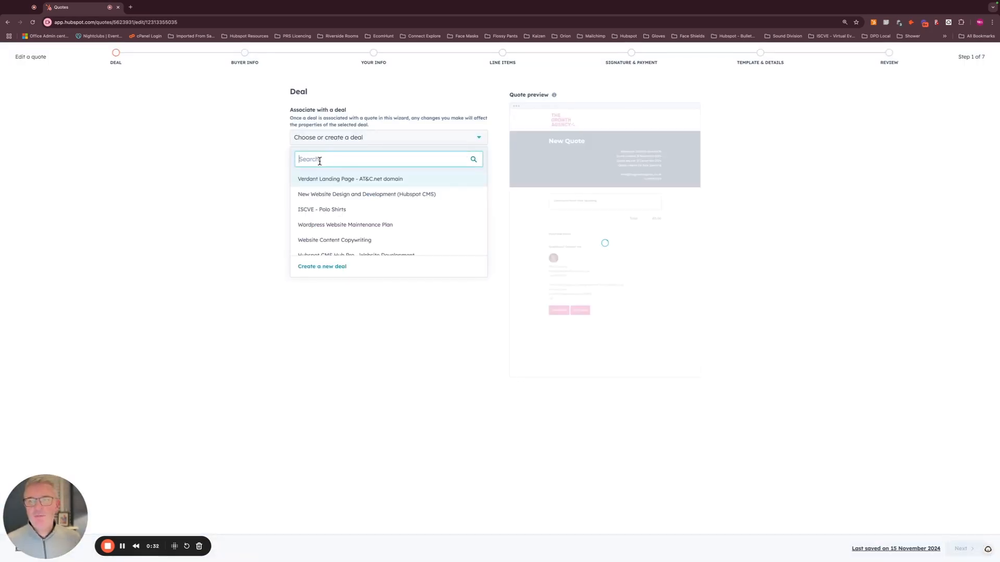
pyautogui.click(331, 266)
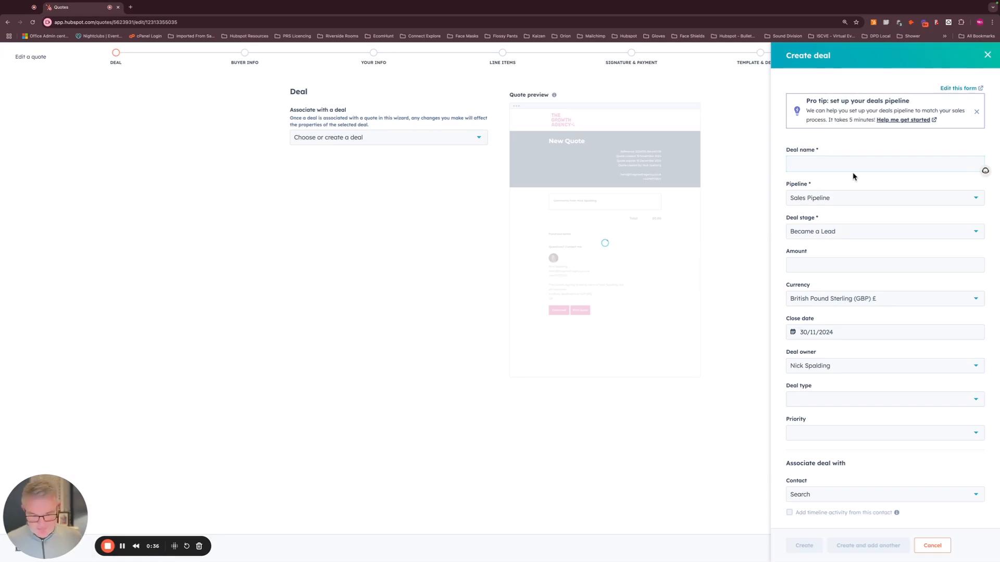
pyautogui.write('Test Quot')
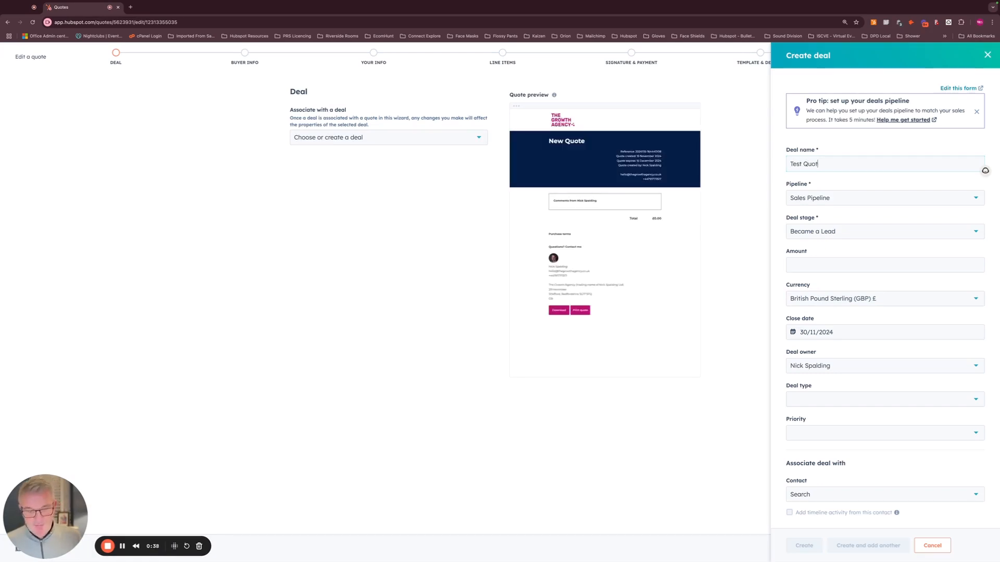
pyautogui.write('e →')
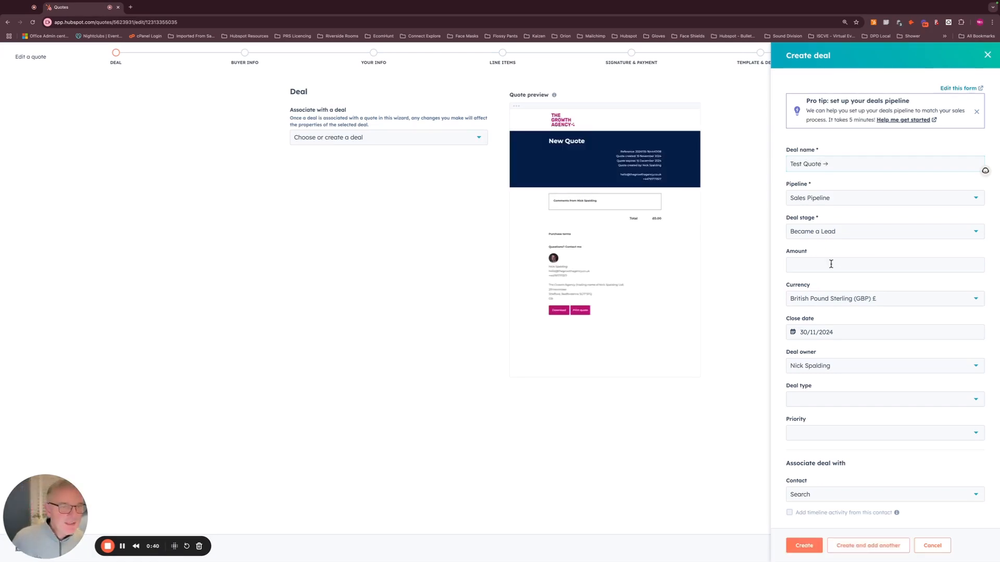
# Set the new deal's type to New Business and its priority to High.
pyautogui.click(807, 266)
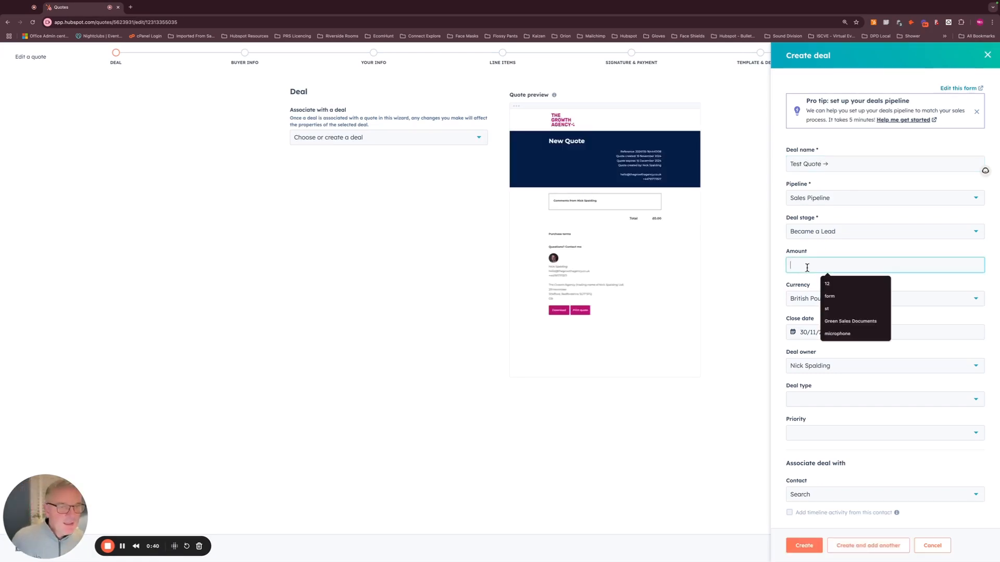
pyautogui.click(802, 401)
pyautogui.click(811, 437)
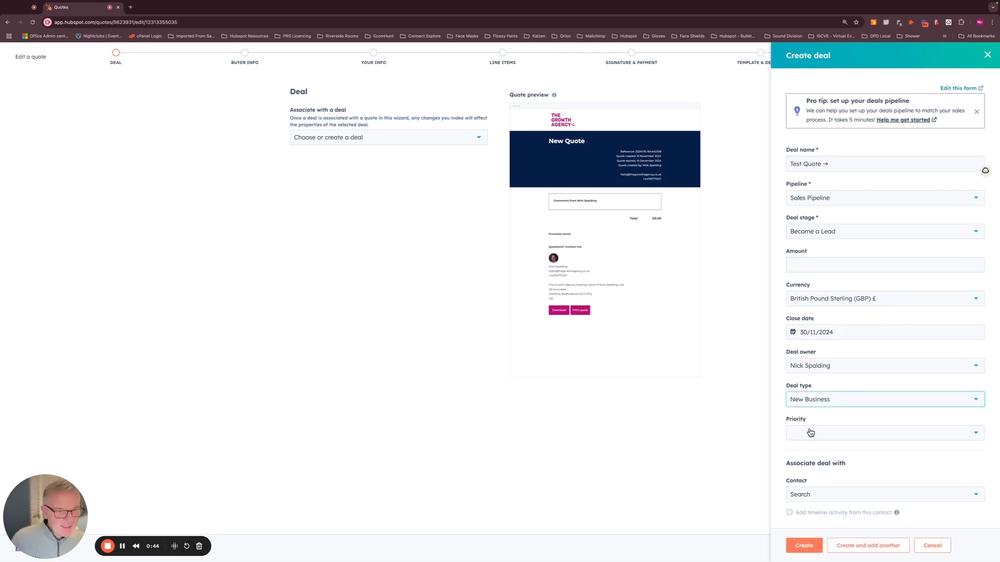
pyautogui.click(811, 433)
pyautogui.click(807, 498)
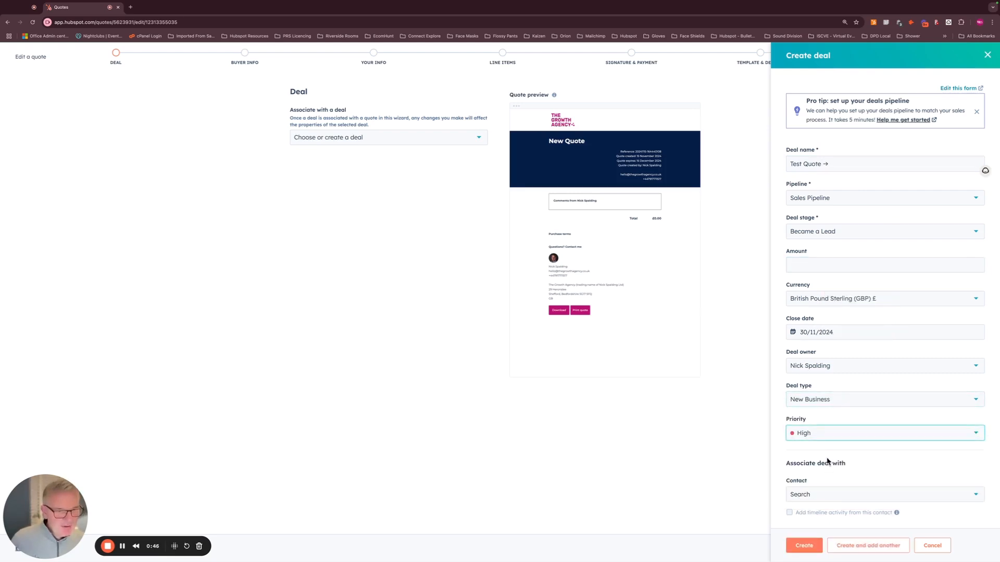
# Find the customer's contact by first name, associate it with the deal and create the deal.
pyautogui.click(809, 497)
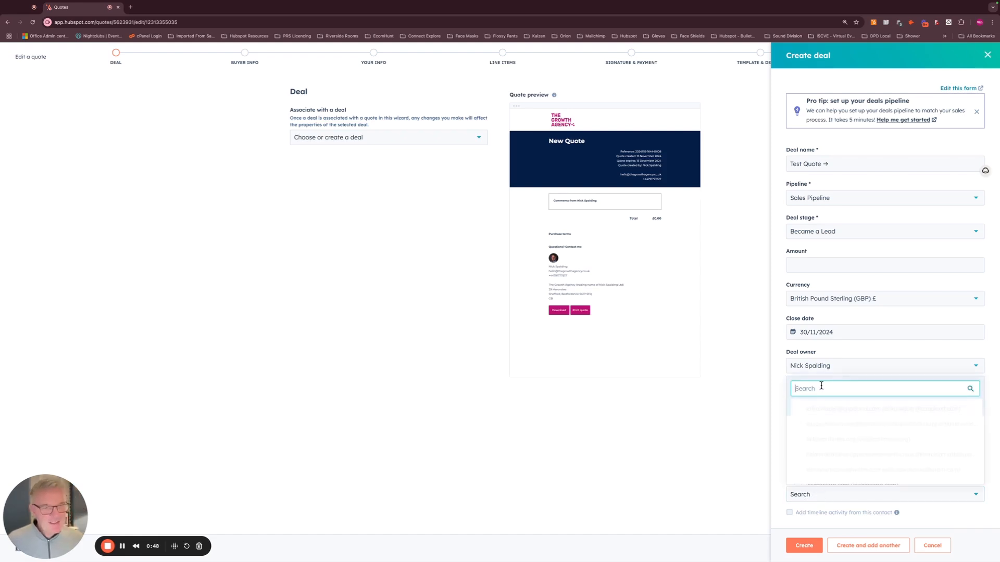
pyautogui.write('nick')
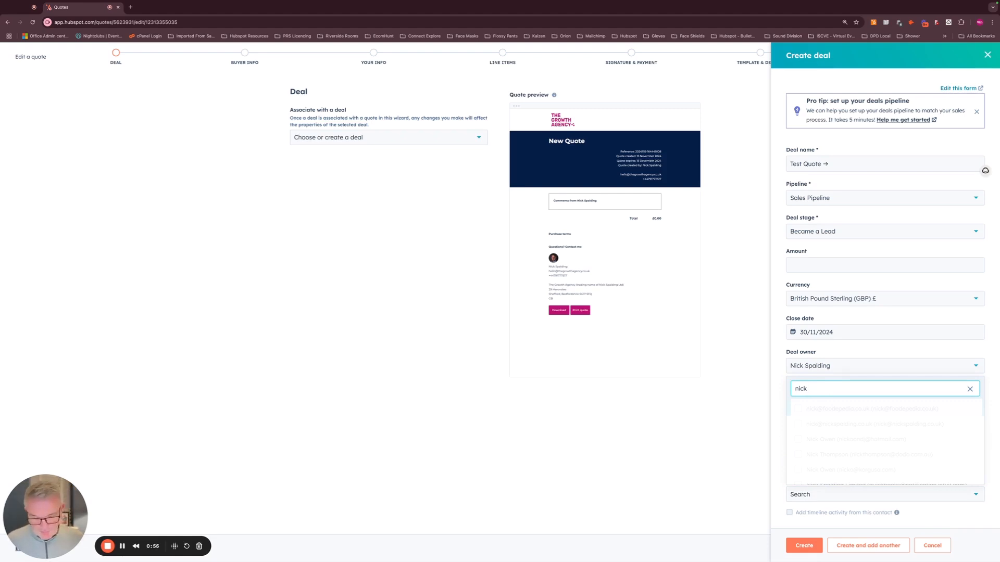
pyautogui.scroll(-1, 888, 419)
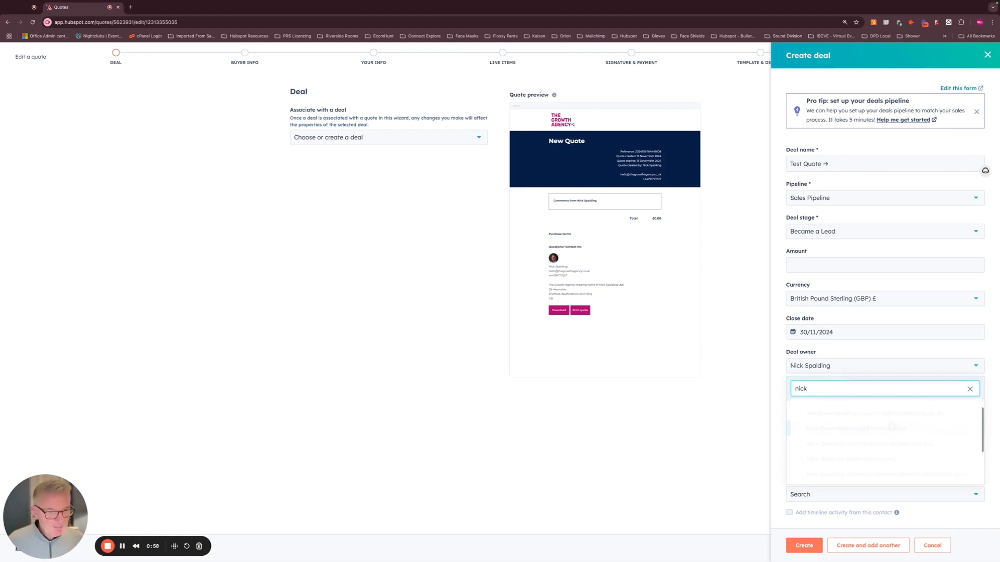
pyautogui.scroll(1, 854, 432)
pyautogui.click(812, 424)
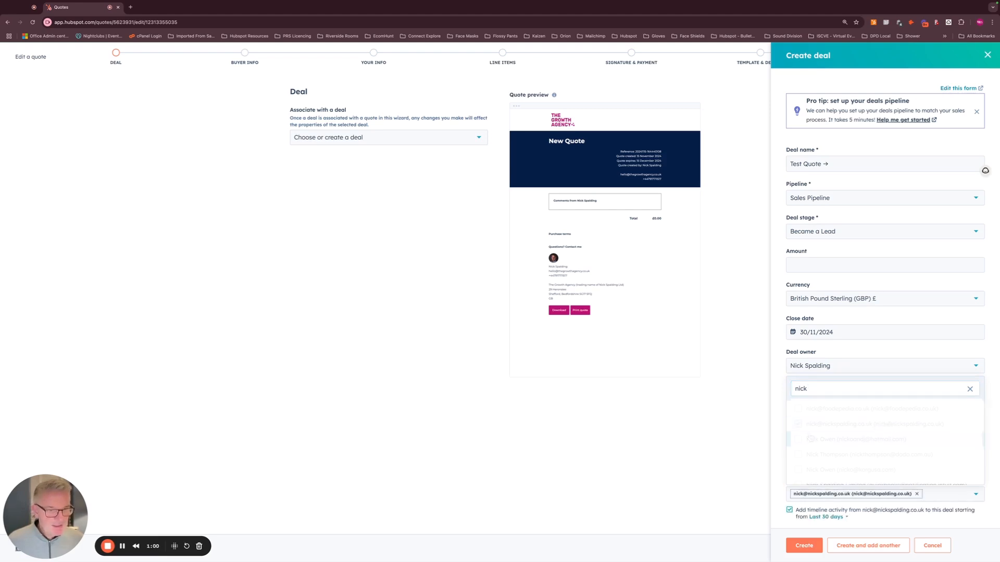
pyautogui.click(804, 545)
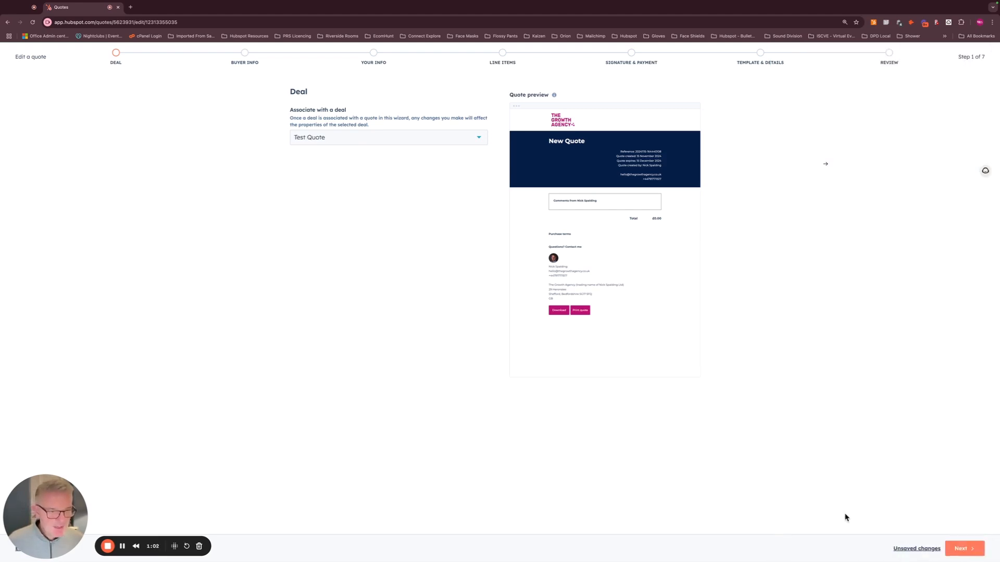
# Proceed to the buyer information and add the existing company The Growth Agency to the quote.
pyautogui.click(962, 549)
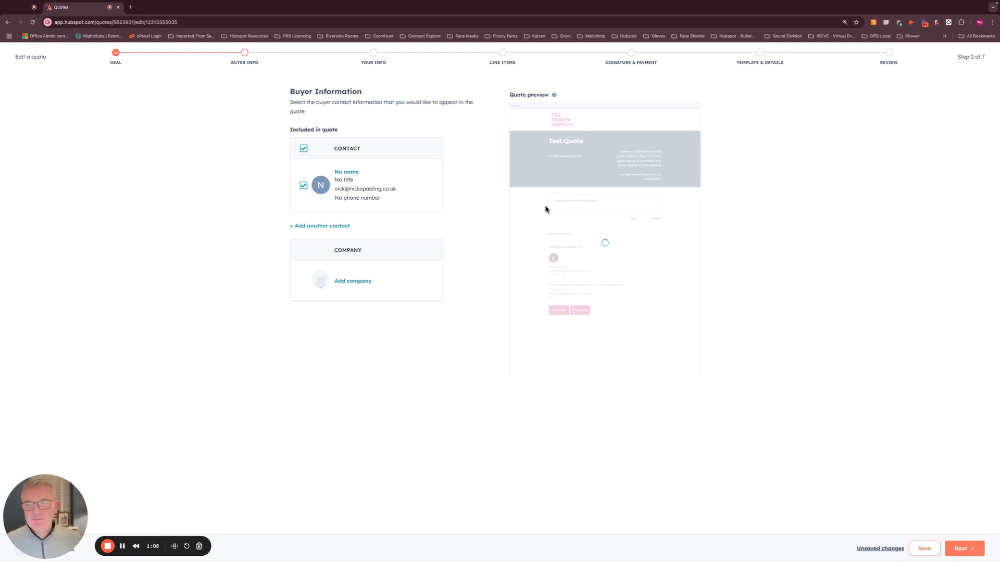
pyautogui.click(346, 281)
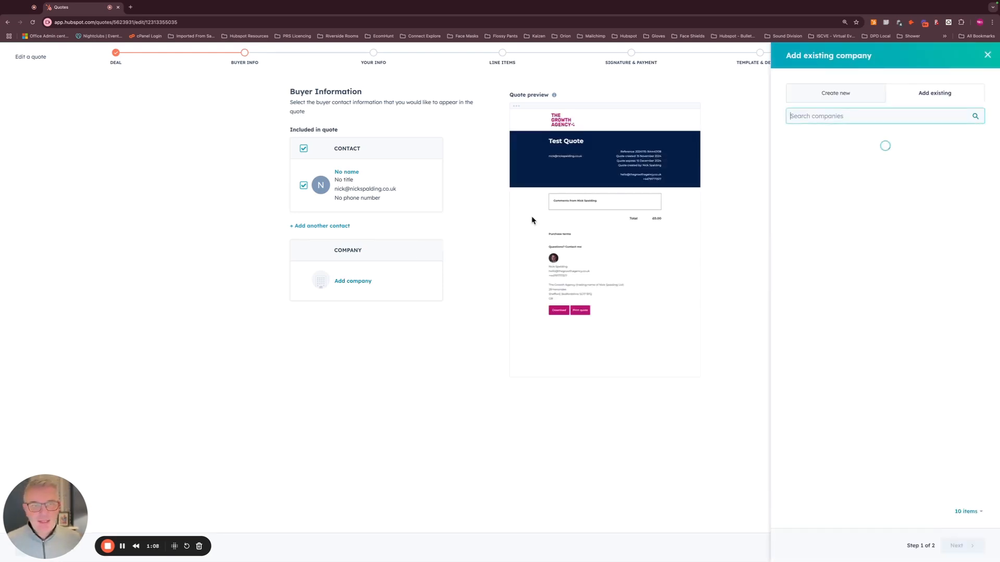
pyautogui.write('t')
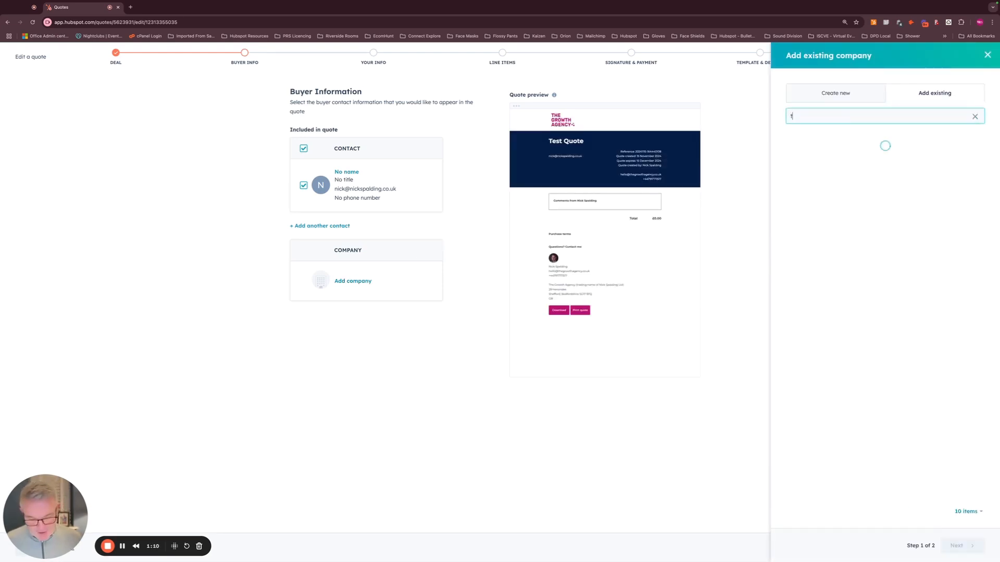
pyautogui.write('he growtha')
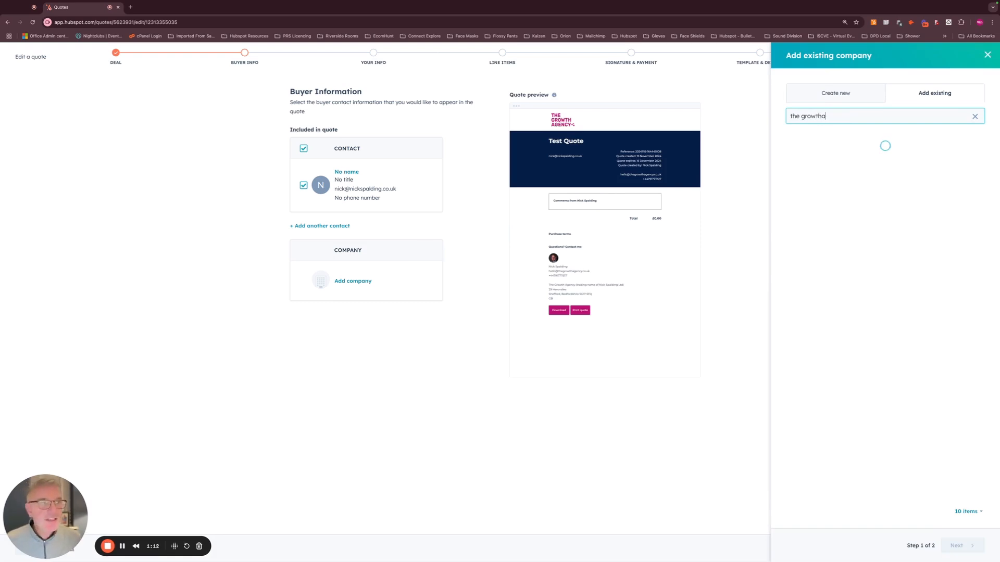
pyautogui.press('BackSpace')
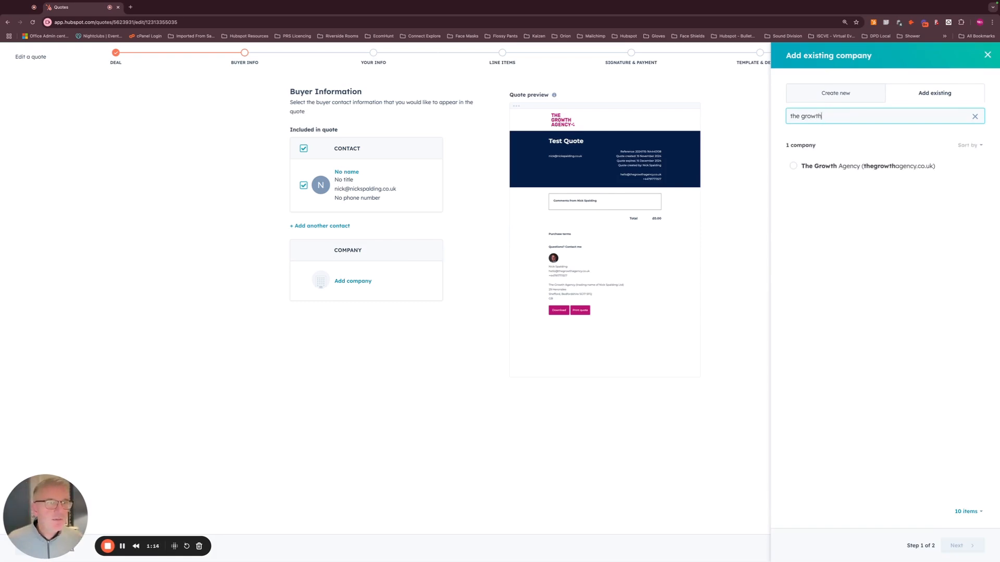
pyautogui.click(789, 166)
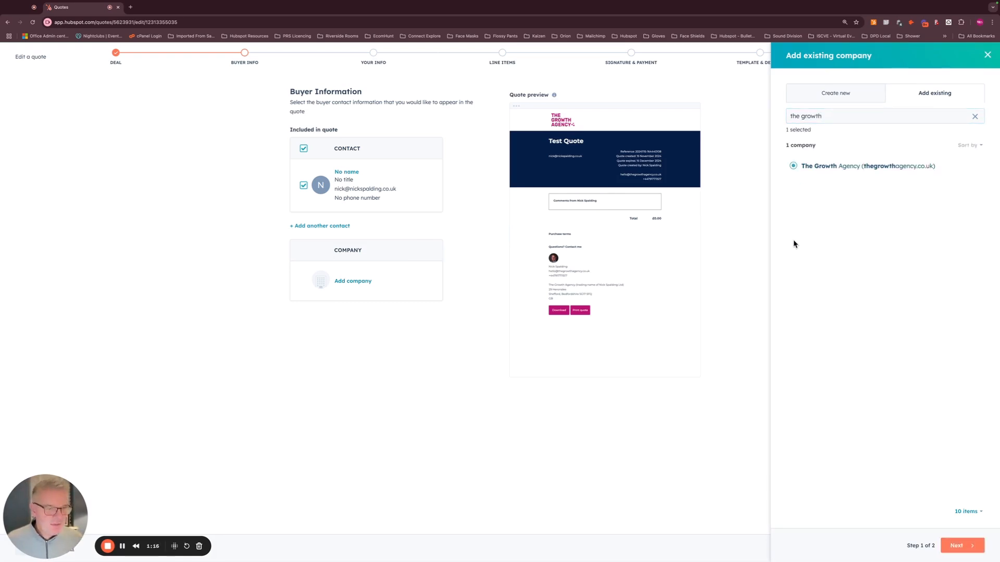
pyautogui.click(958, 546)
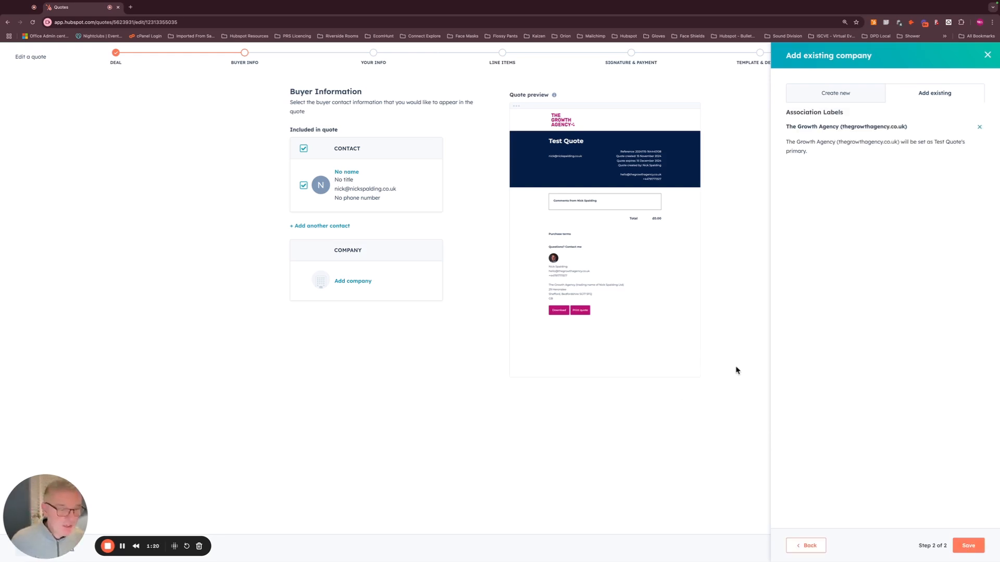
pyautogui.click(967, 546)
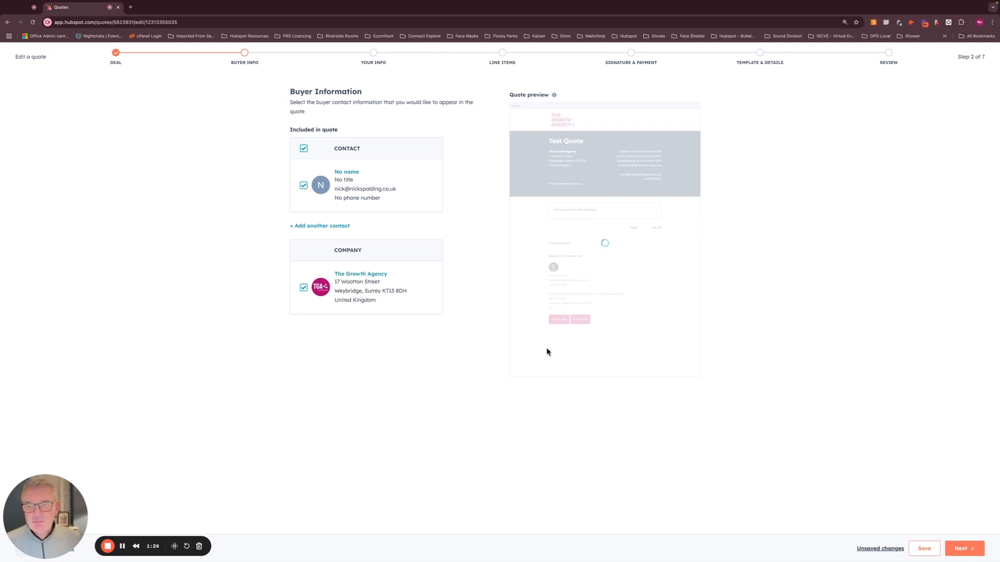
# Proceed through the sender information to the line items and add Web Development from the product library.
pyautogui.click(963, 548)
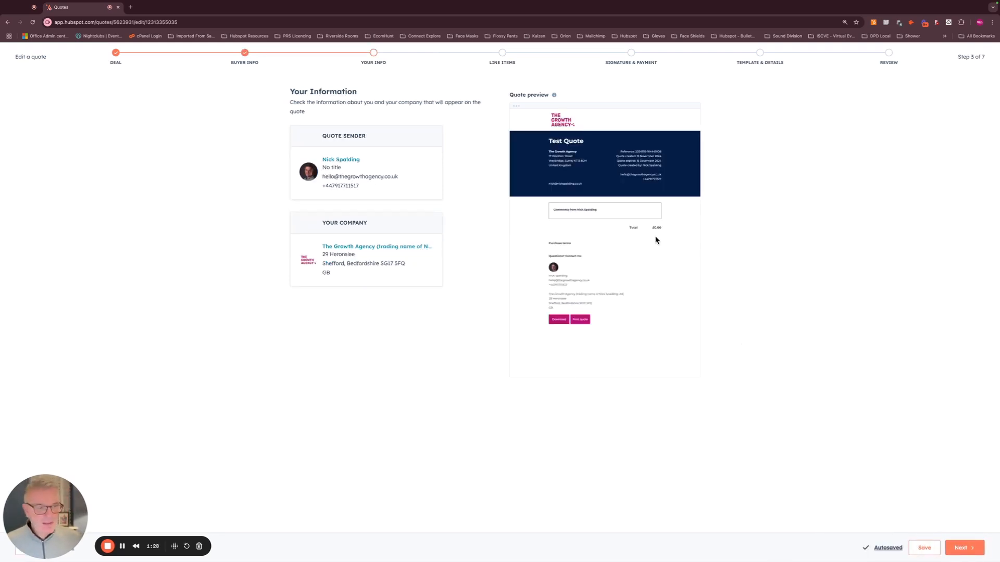
pyautogui.click(961, 548)
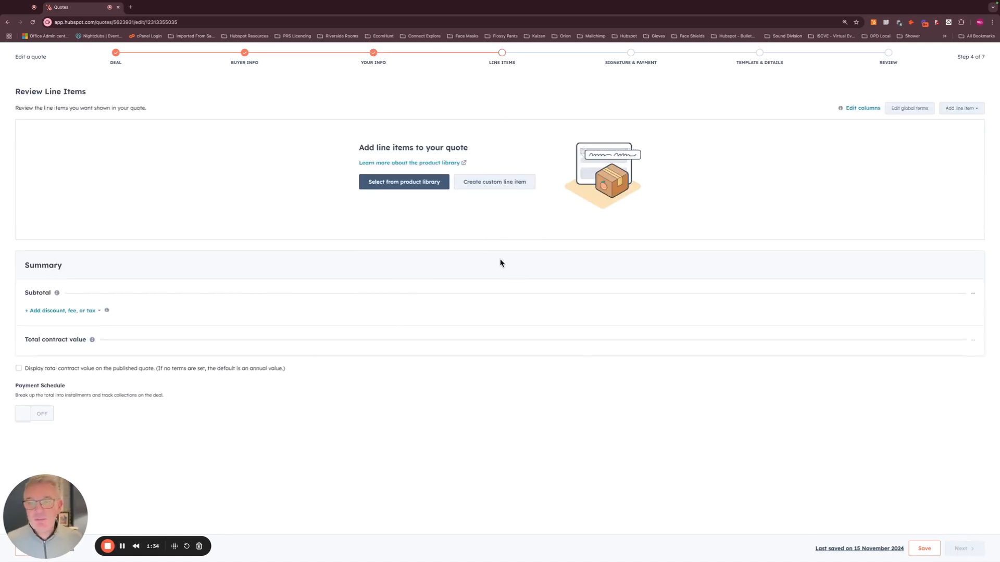
pyautogui.click(416, 183)
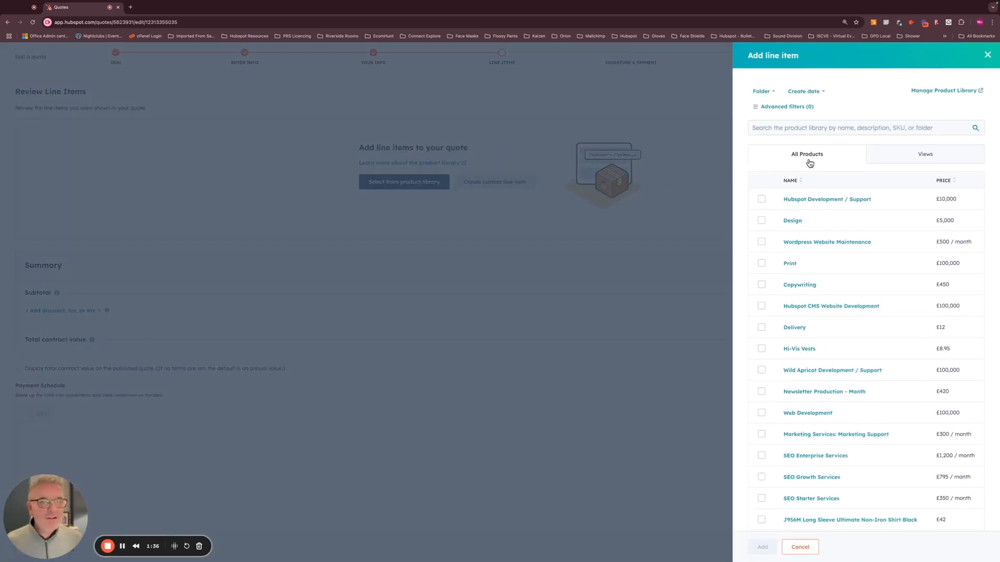
pyautogui.click(779, 128)
pyautogui.write('web')
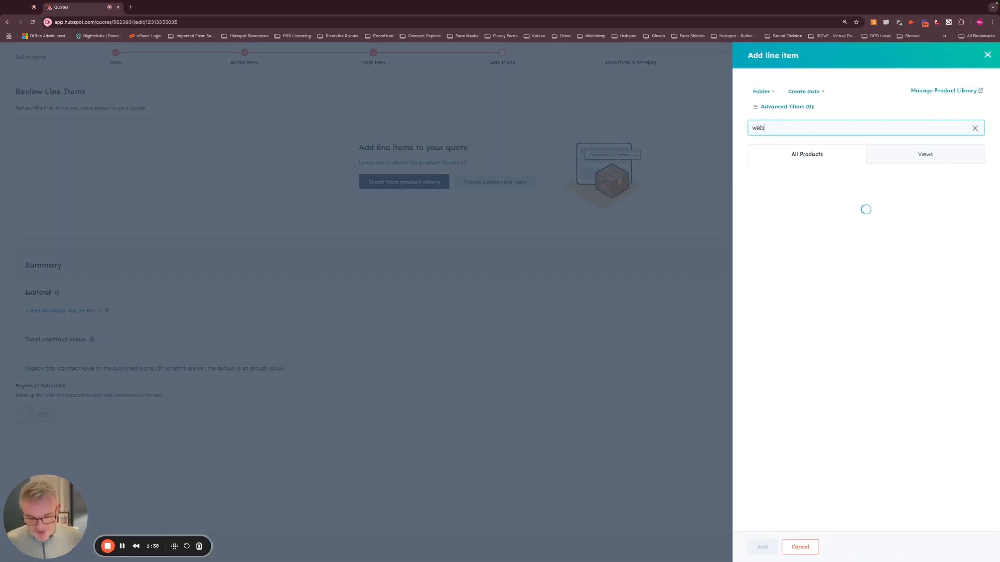
pyautogui.write(' dev')
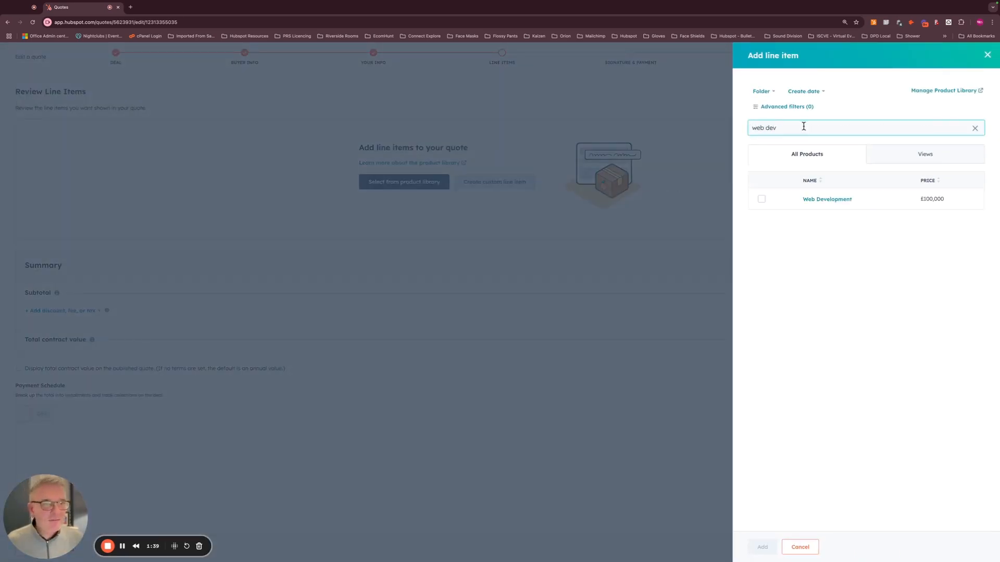
pyautogui.click(762, 199)
pyautogui.click(761, 552)
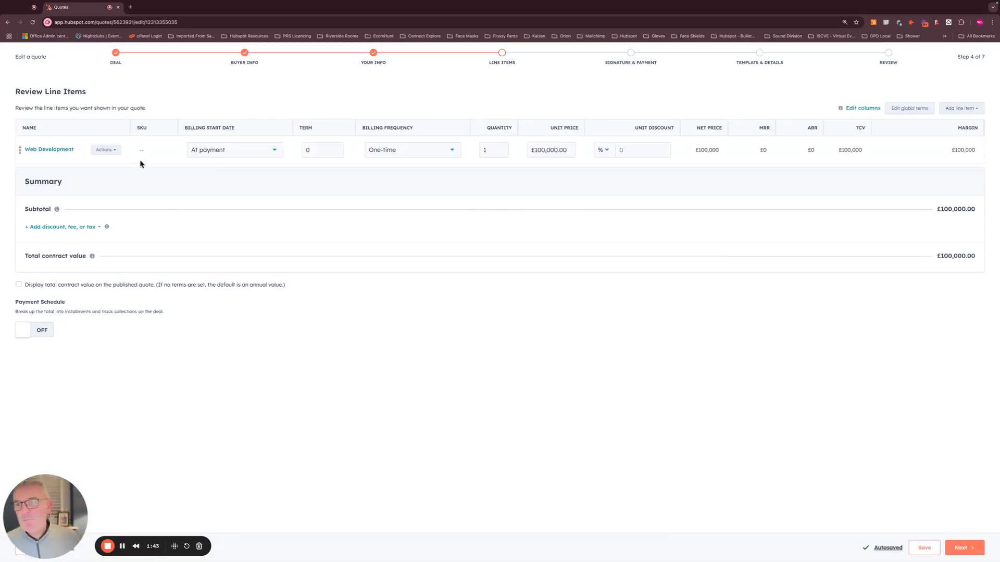
# Edit the Web Development line item, setting its description to "Wordpress Website Development" and its unit price to £10,000.
pyautogui.click(55, 150)
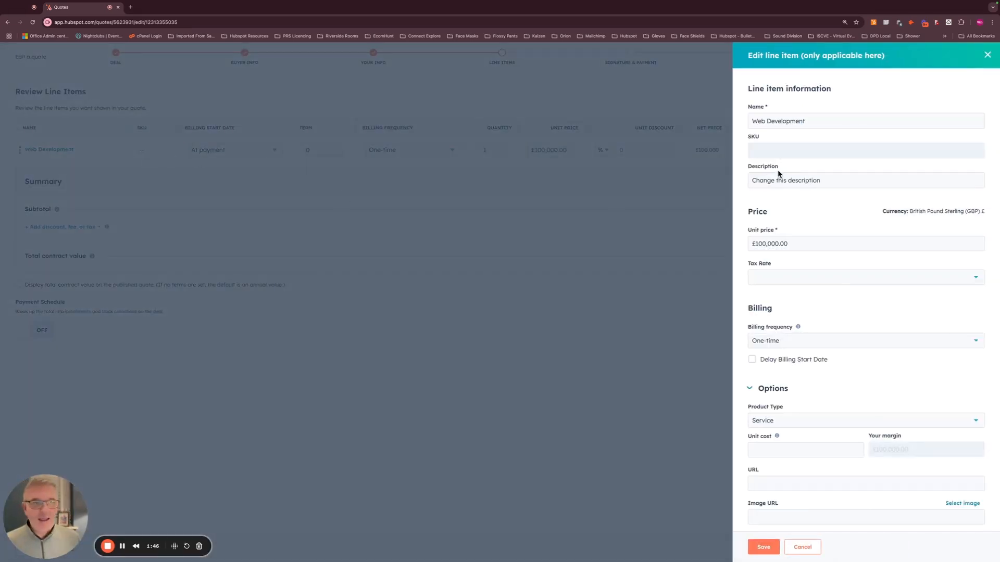
pyautogui.moveTo(822, 180); pyautogui.dragTo(739, 184)
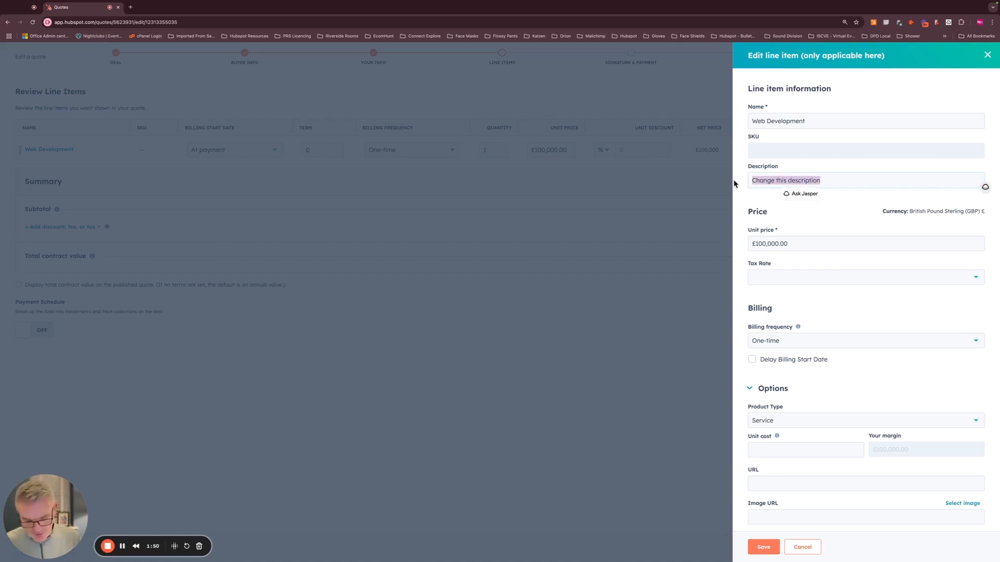
pyautogui.write('Wordpress Website Development')
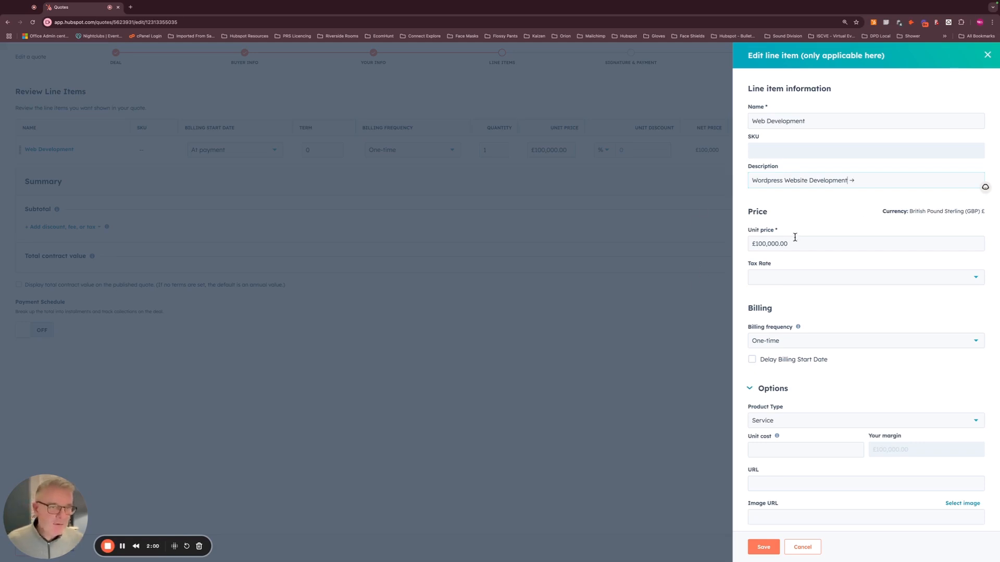
pyautogui.moveTo(791, 243); pyautogui.dragTo(731, 247)
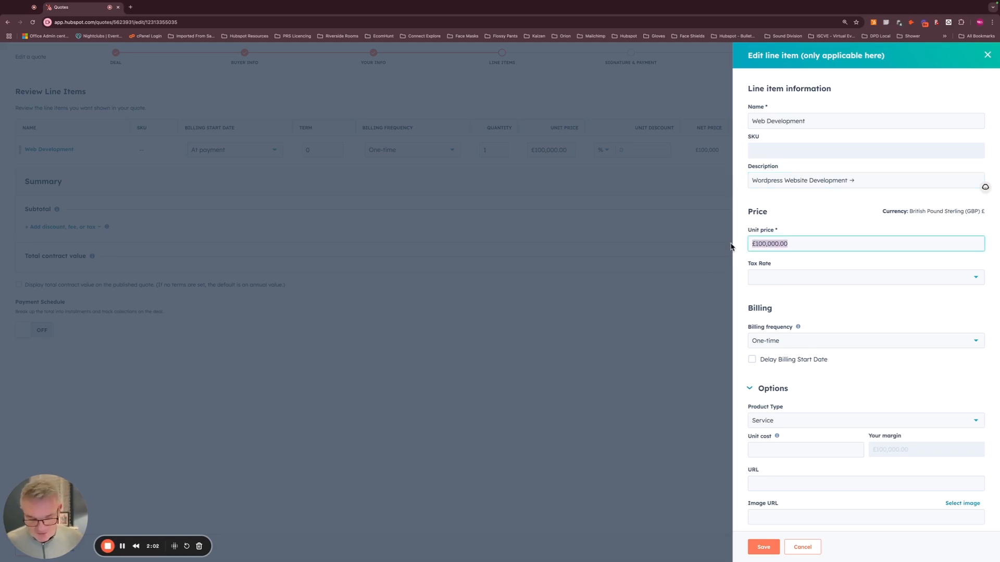
pyautogui.write('10')
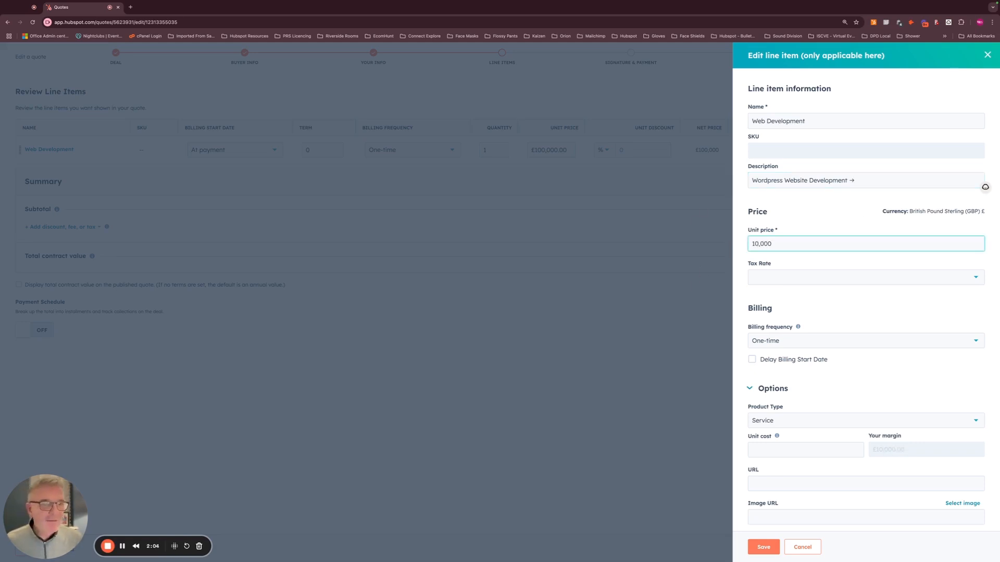
# Try Quarterly as the line item's billing frequency.
pyautogui.click(774, 341)
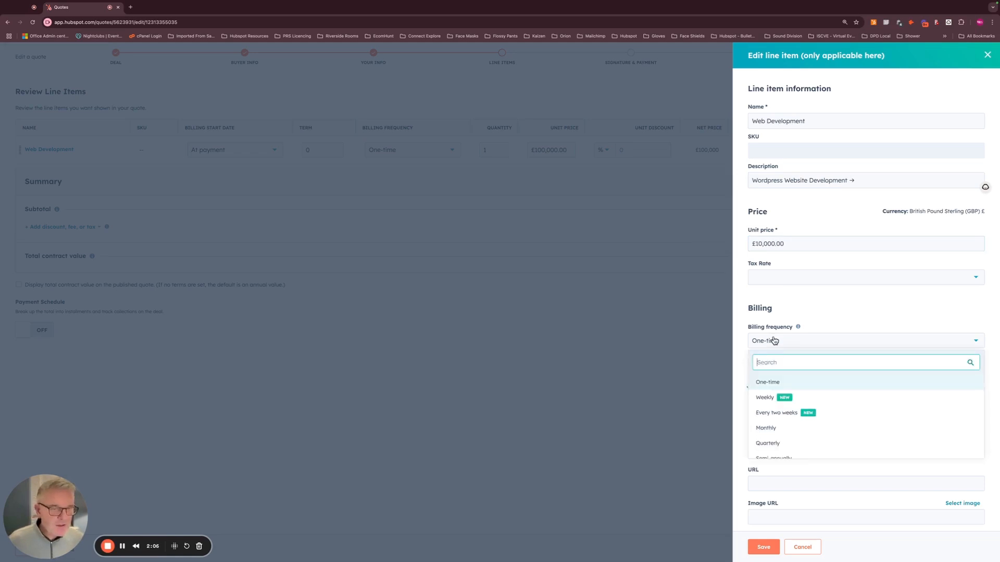
pyautogui.scroll(-1, 786, 423)
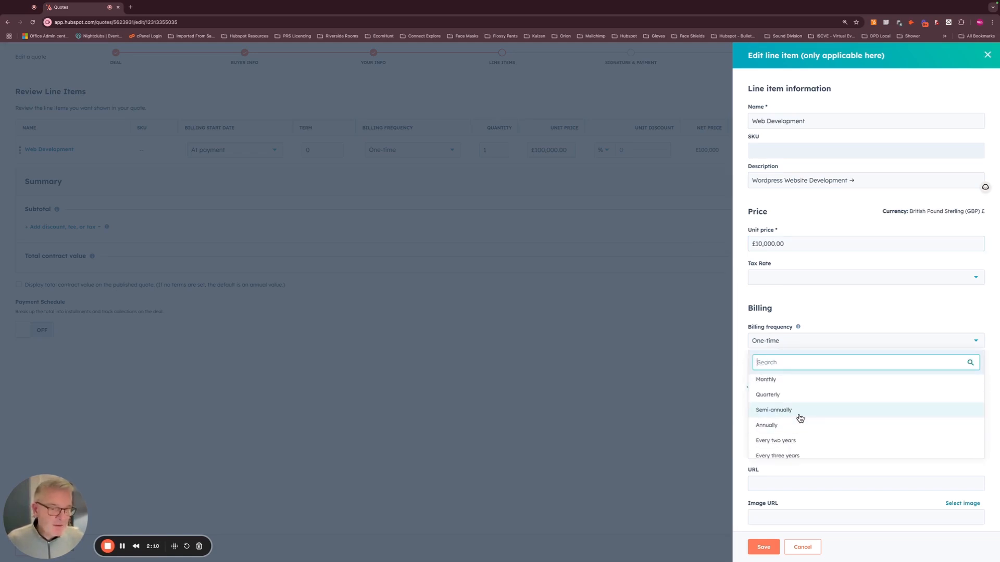
pyautogui.scroll(1, 799, 416)
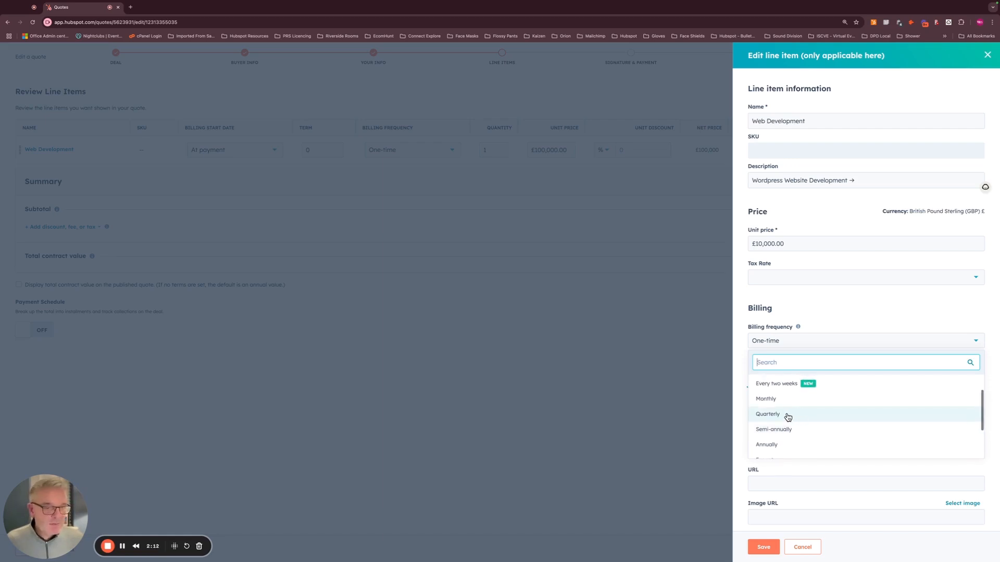
pyautogui.click(787, 416)
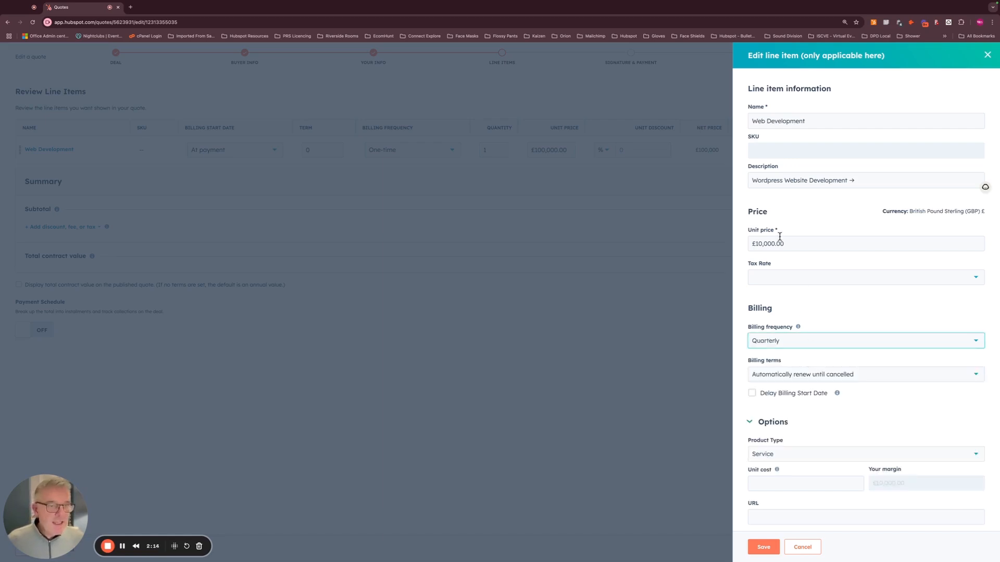
# Set the line item's billing frequency to One-time and save the line item.
pyautogui.click(788, 346)
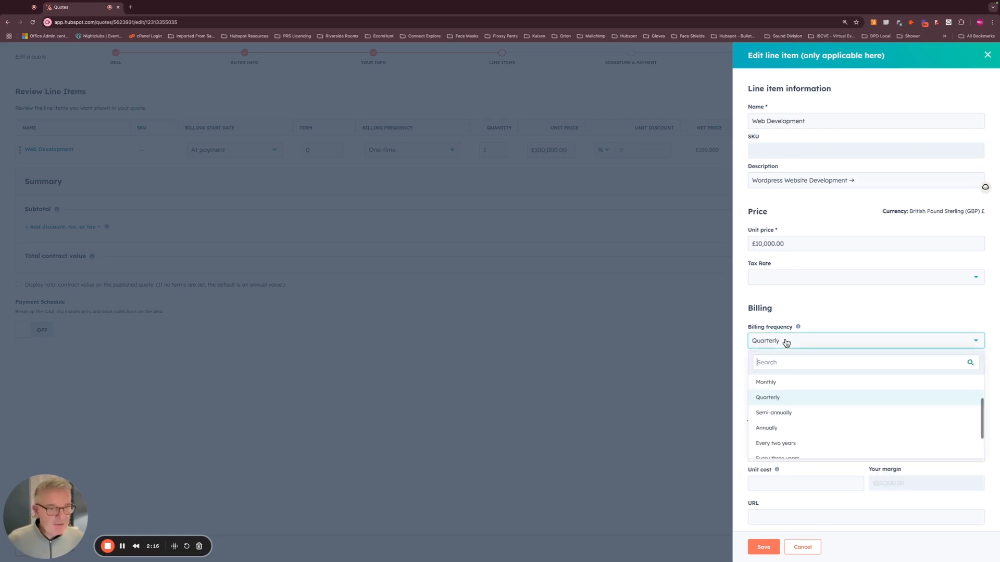
pyautogui.scroll(2, 776, 387)
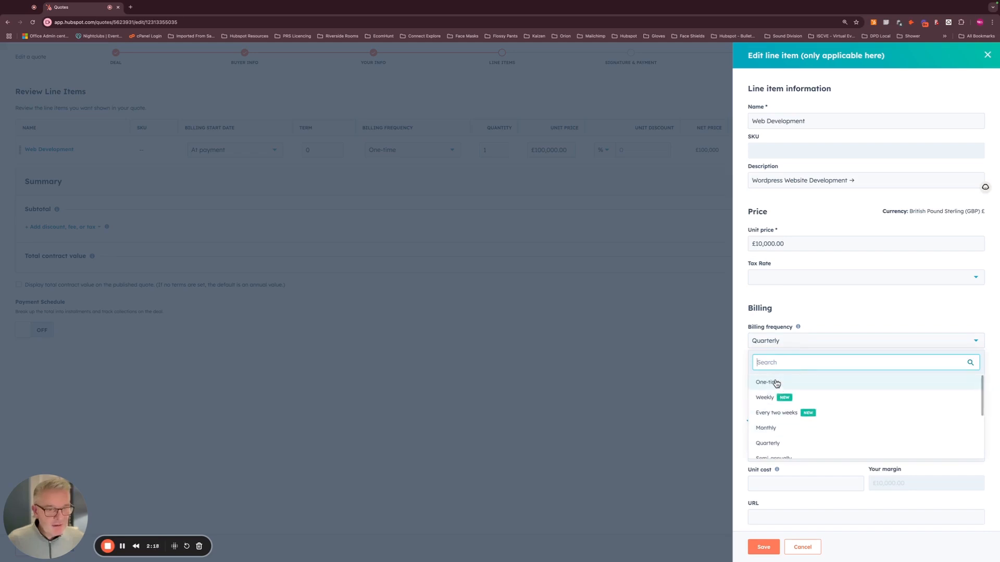
pyautogui.click(777, 382)
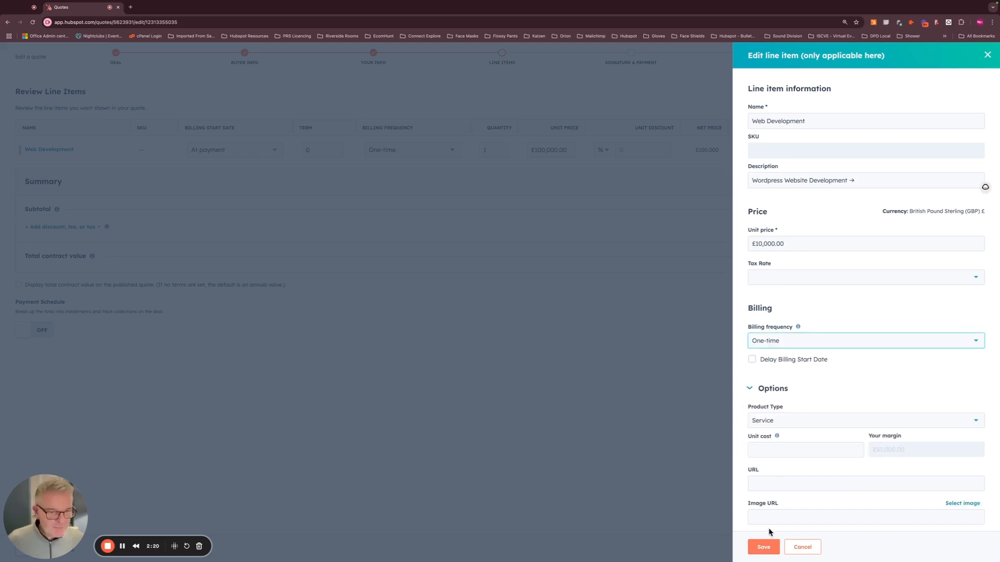
pyautogui.click(763, 547)
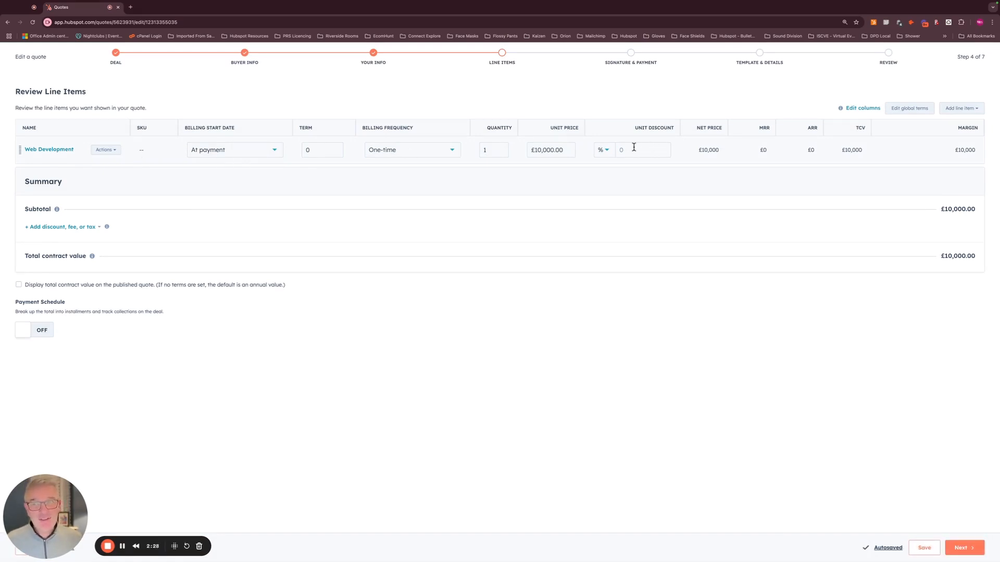
# Add a one-time tax named VAT at 20% to the quote summary.
pyautogui.click(78, 228)
pyautogui.click(62, 276)
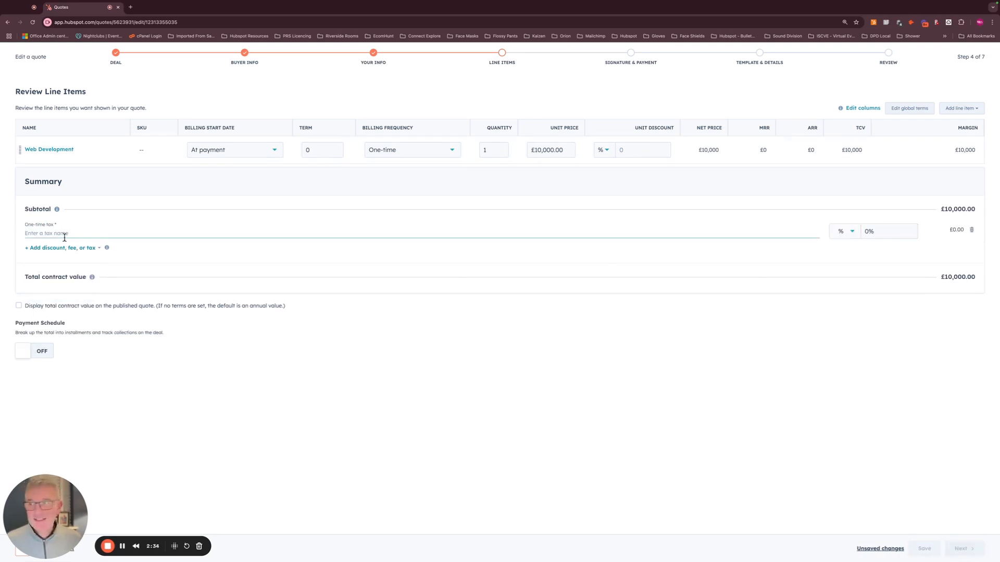
pyautogui.write('VAT')
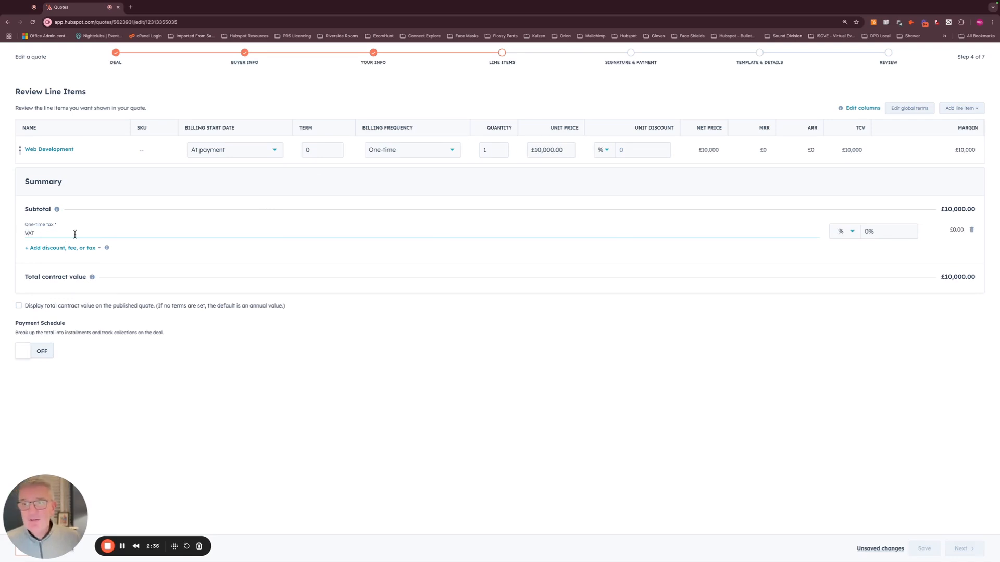
pyautogui.click(867, 231)
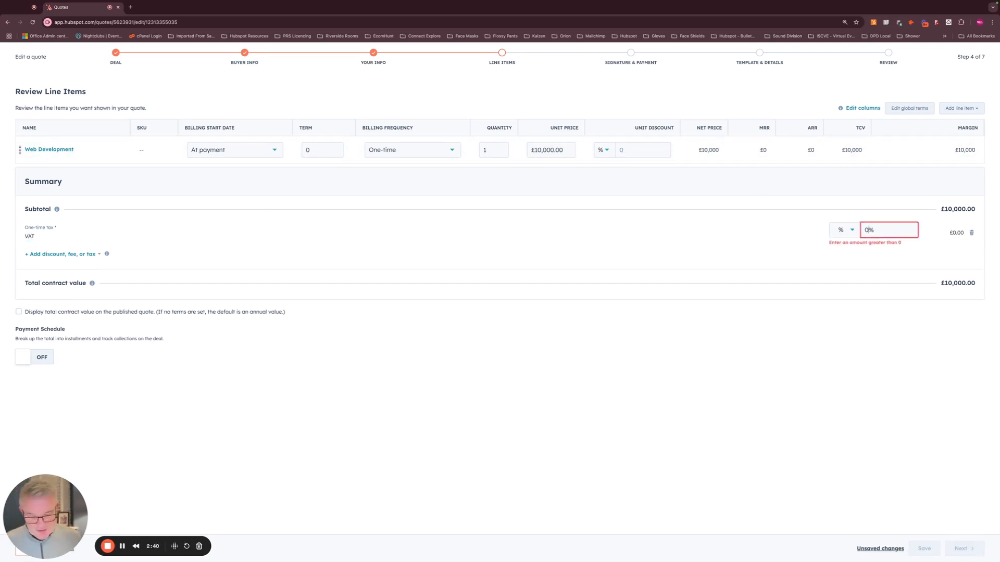
pyautogui.press('BackSpace')
pyautogui.write('20')
pyautogui.click(849, 254)
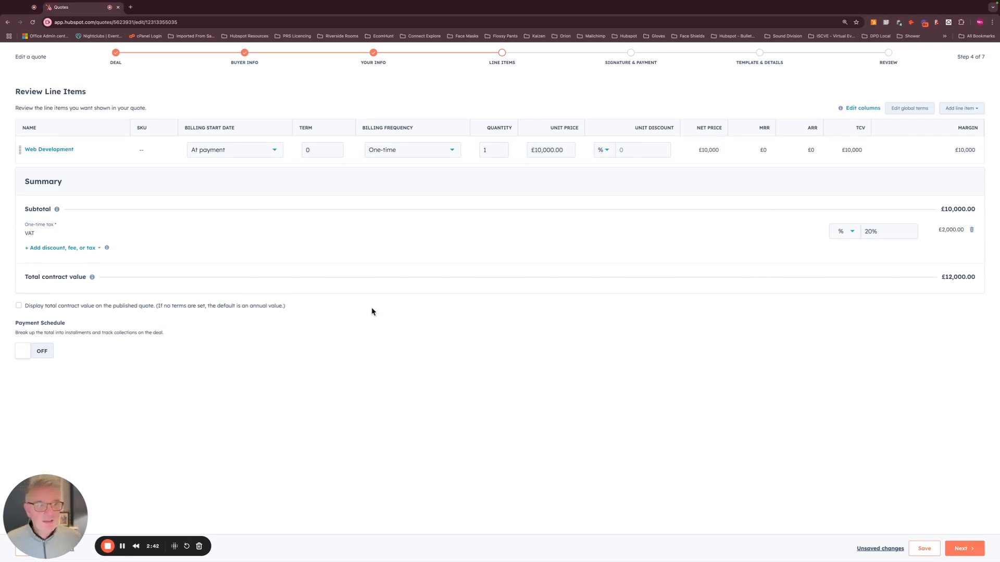
# Enable the payment schedule with Payment 2 due at the milestone "Go Live", save and proceed to the signature and payment options.
pyautogui.click(23, 351)
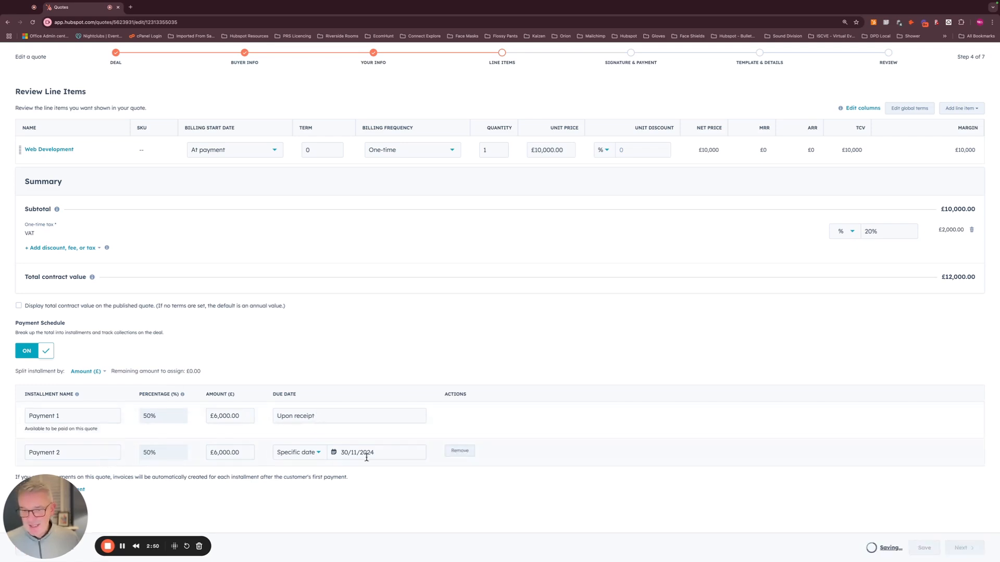
pyautogui.click(313, 452)
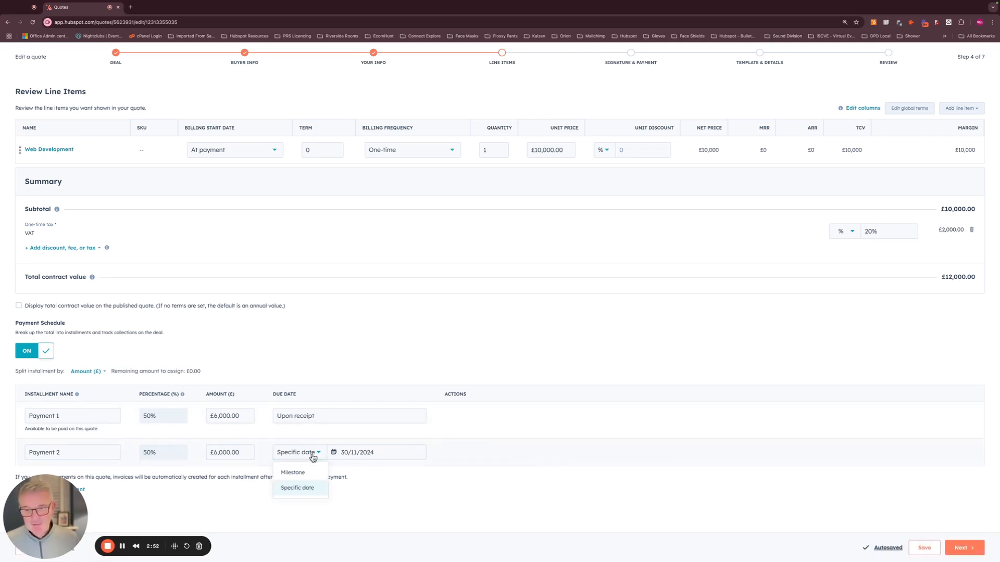
pyautogui.click(304, 477)
pyautogui.moveTo(364, 453); pyautogui.dragTo(315, 456)
pyautogui.write('Go Live')
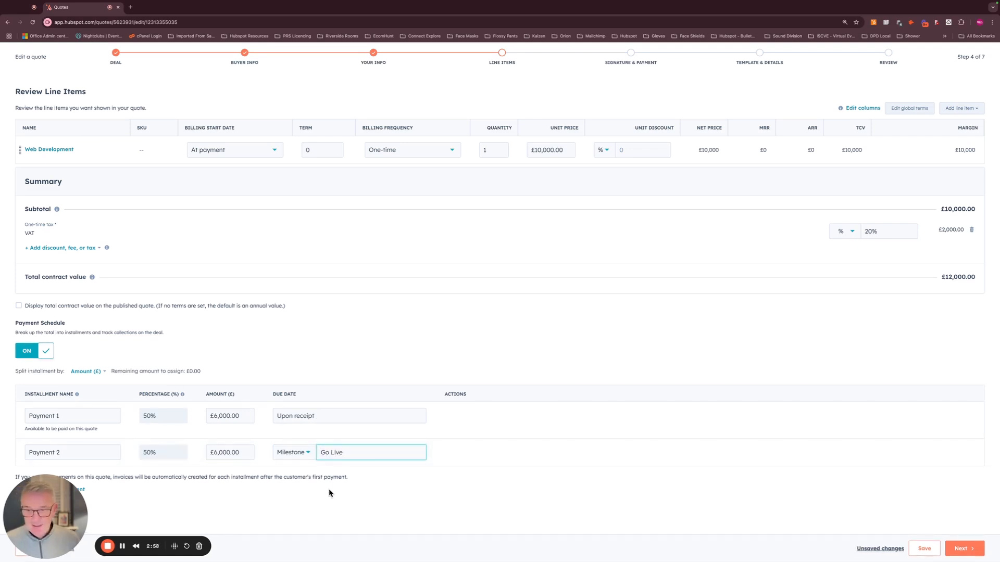
pyautogui.click(925, 550)
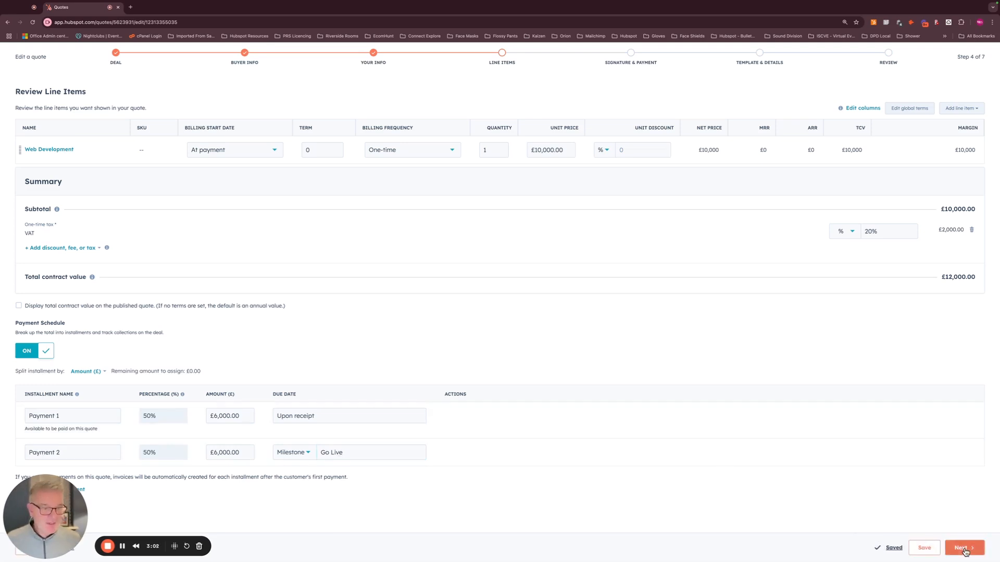
pyautogui.click(963, 547)
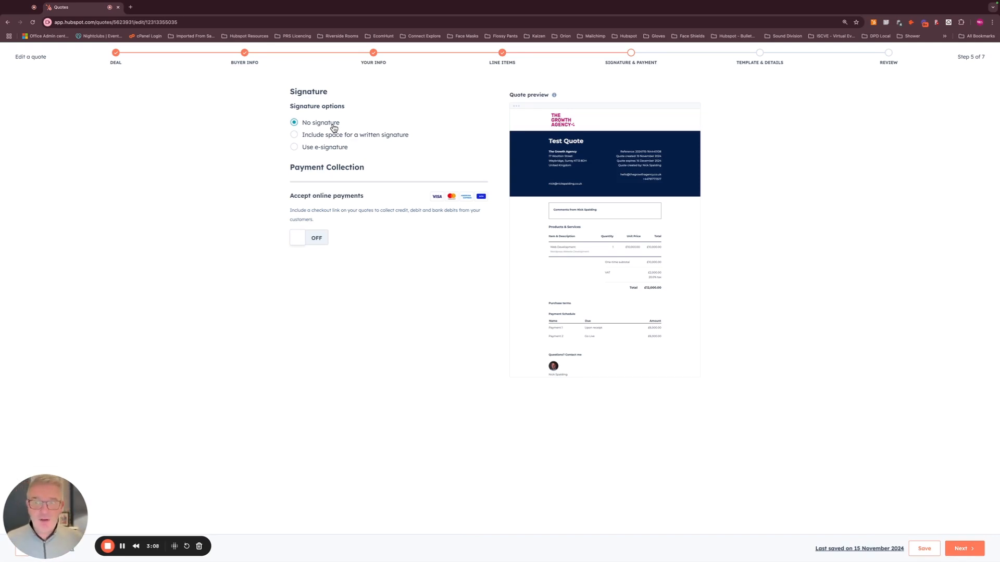
# Try the written signature option and the e-signature option with a countersigner found by first name.
pyautogui.click(294, 134)
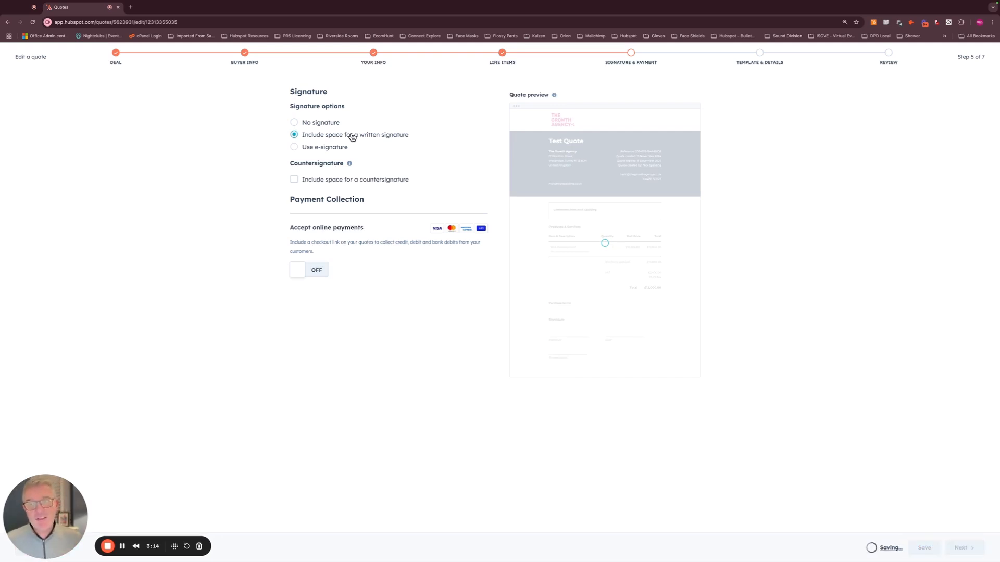
pyautogui.click(295, 147)
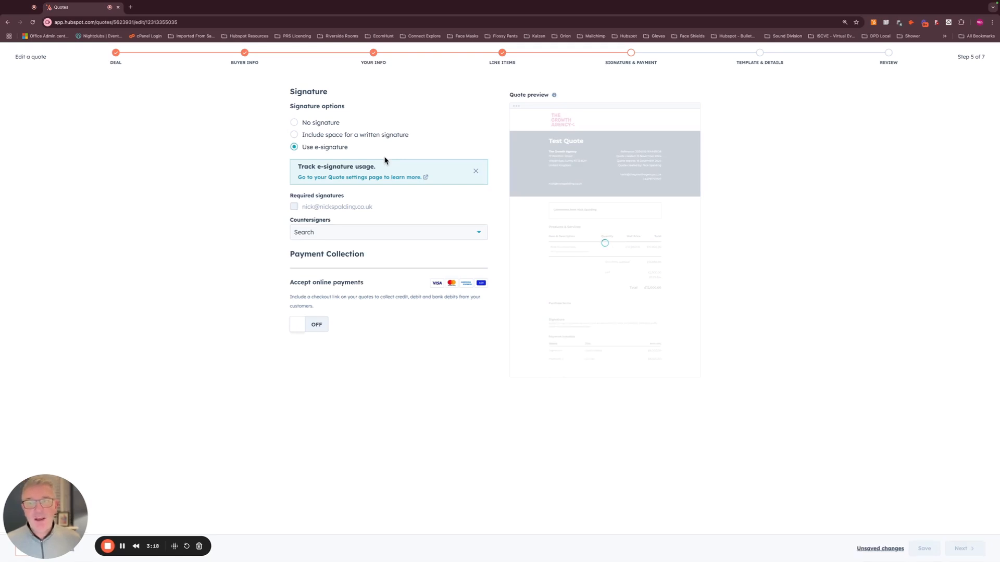
pyautogui.click(339, 233)
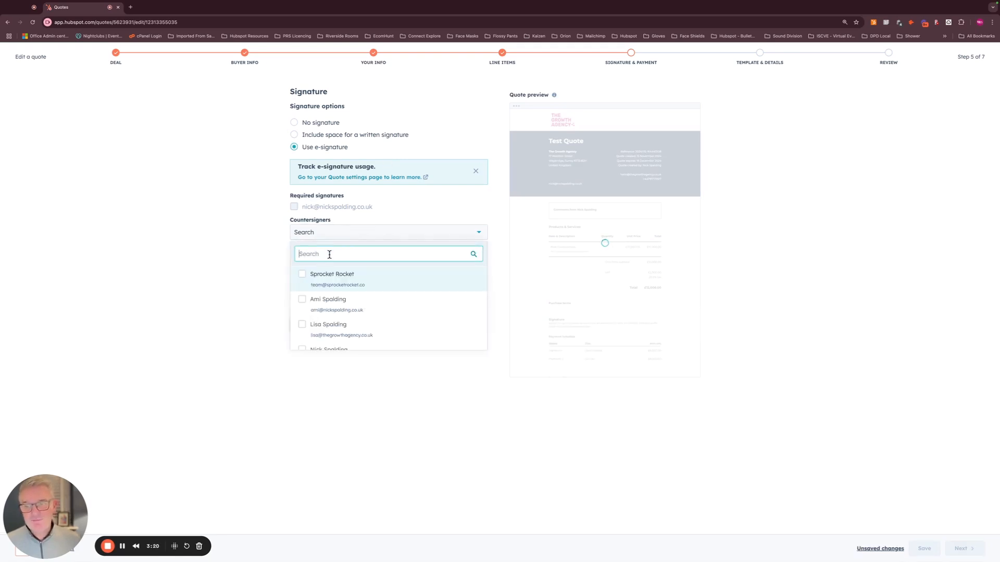
pyautogui.write('nick')
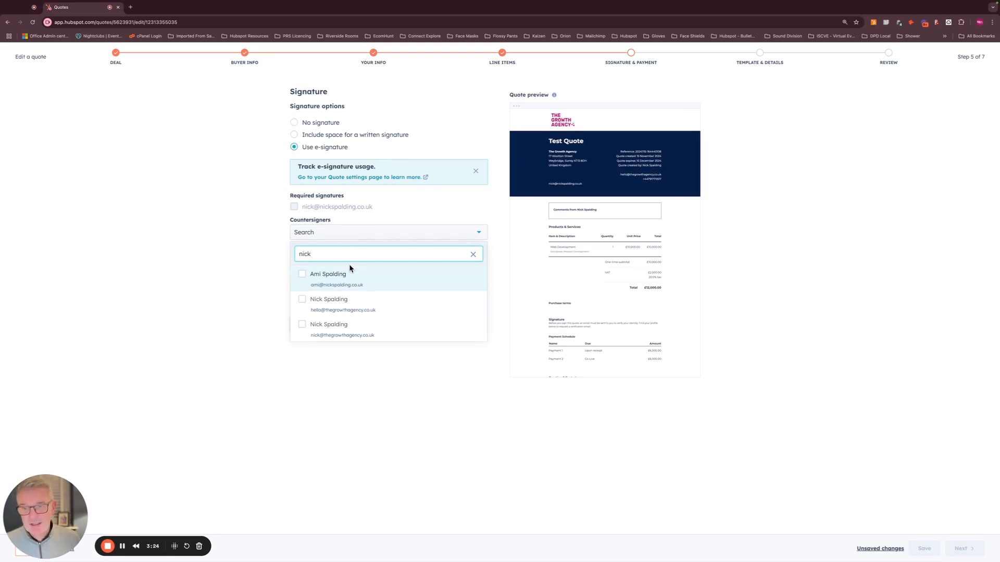
pyautogui.click(302, 299)
pyautogui.click(449, 212)
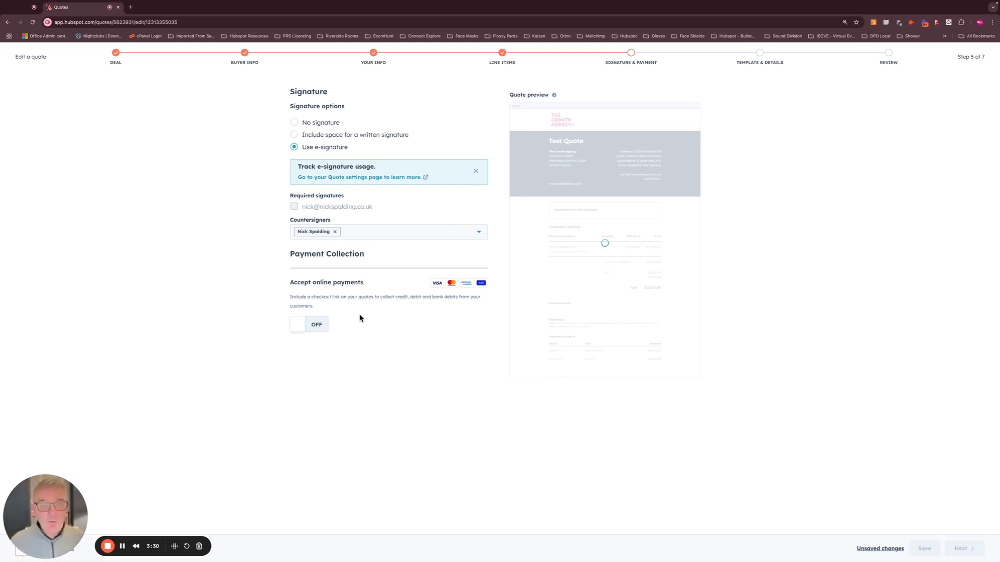
# Turn on online payments for the quote and review the payment collection options.
pyautogui.click(298, 325)
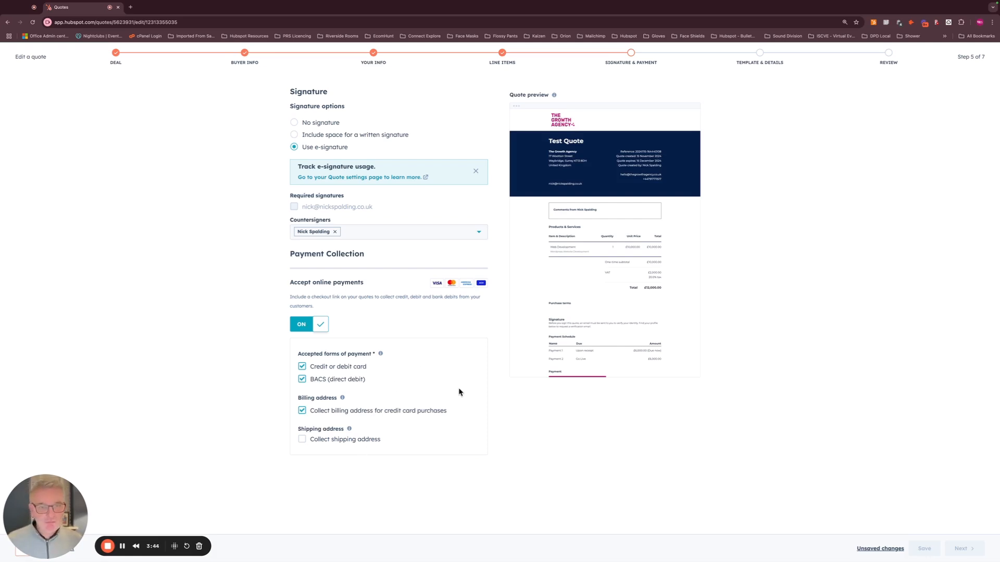
pyautogui.scroll(-4, 656, 353)
pyautogui.scroll(4, 656, 355)
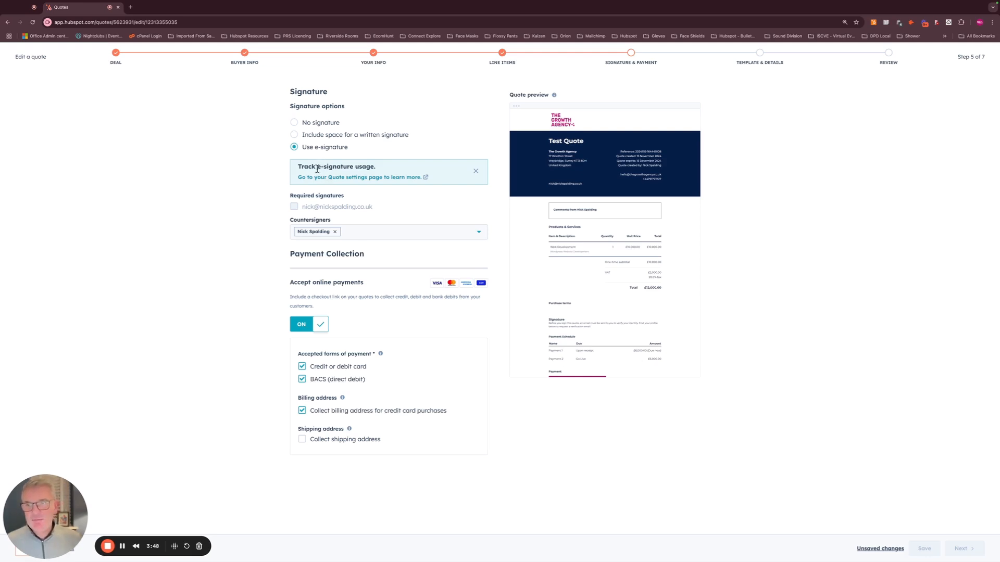
# Try the written signature option again, settle on No signature and proceed to the template and details.
pyautogui.click(305, 139)
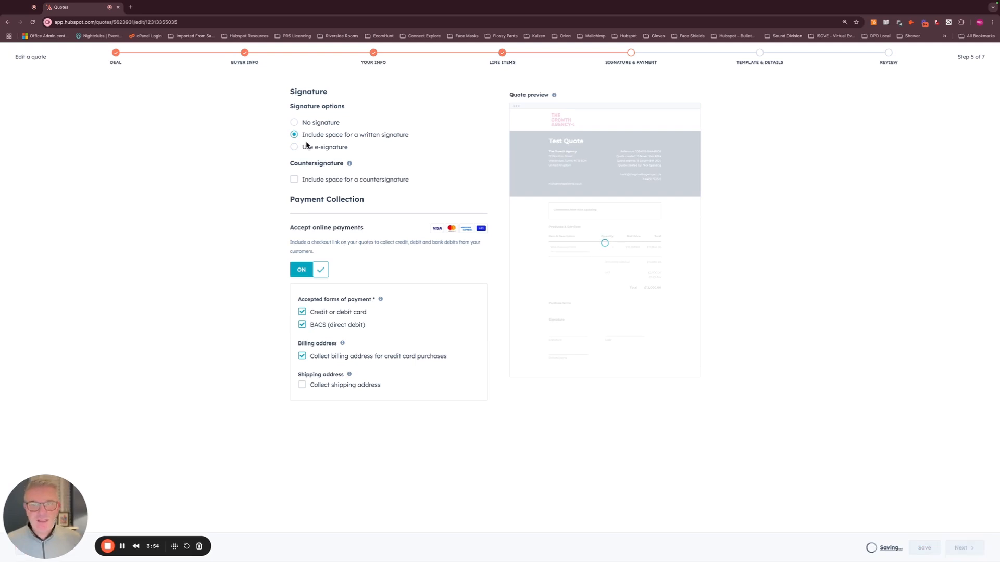
pyautogui.click(293, 123)
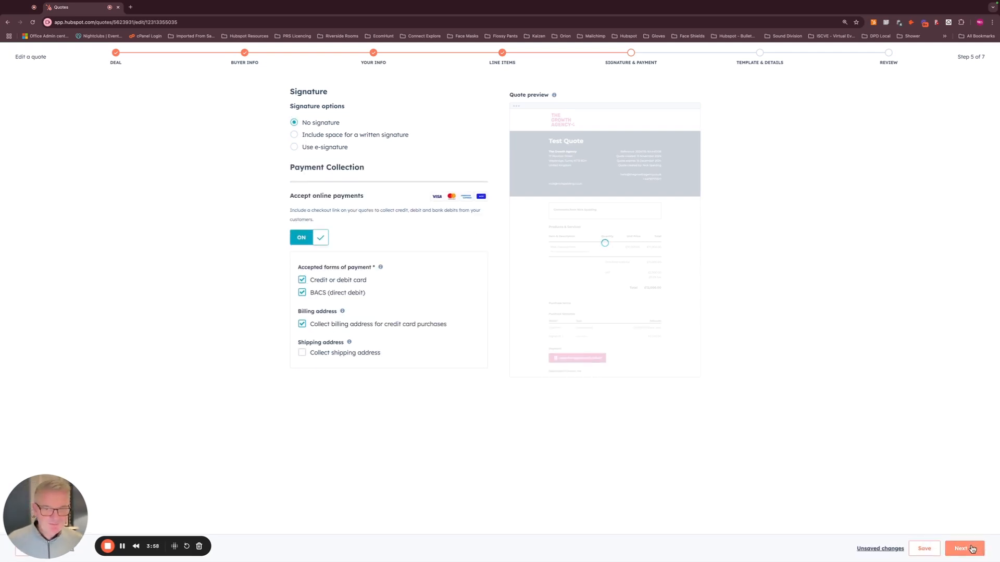
pyautogui.click(961, 548)
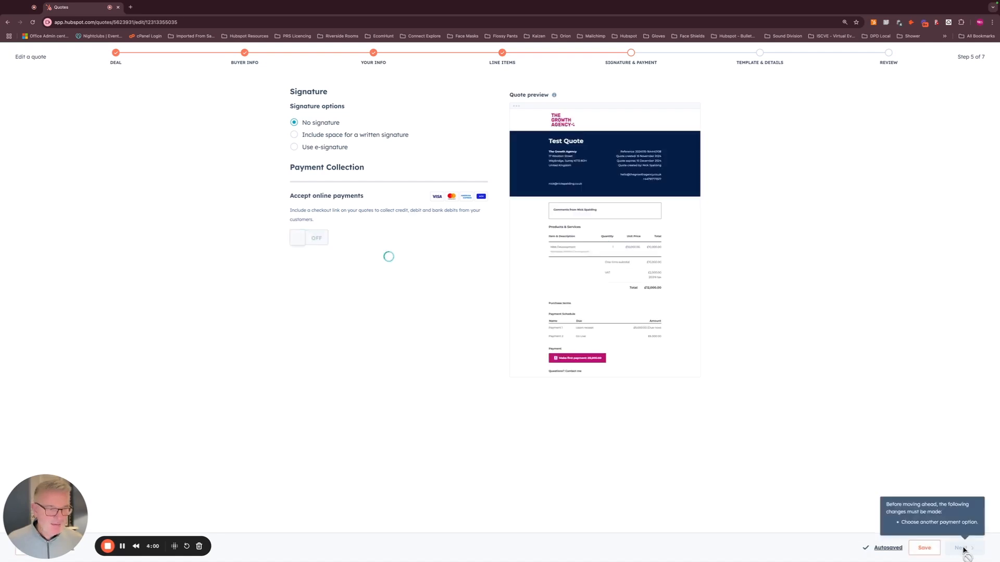
pyautogui.click(962, 550)
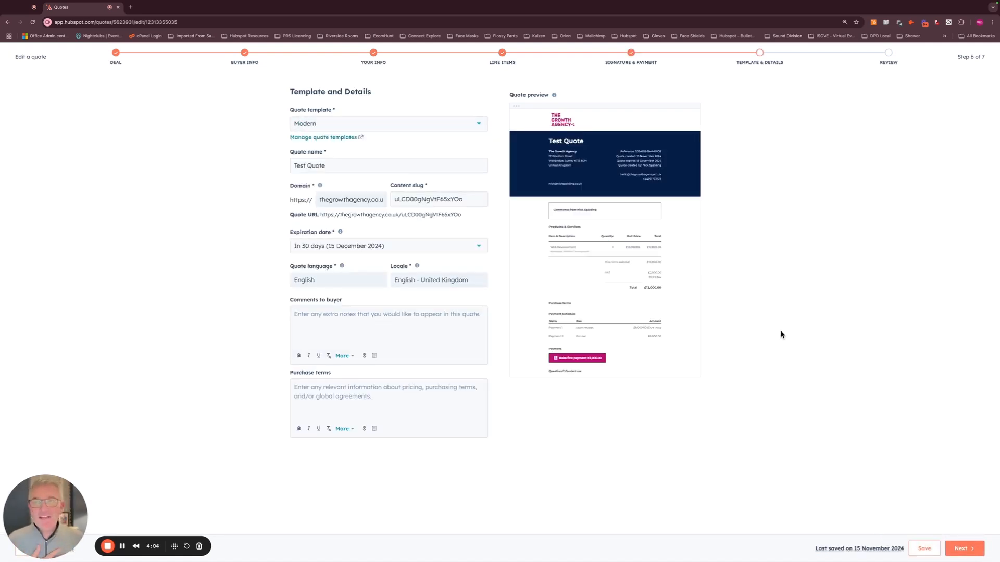
# Change the quote template to Basic.
pyautogui.click(393, 128)
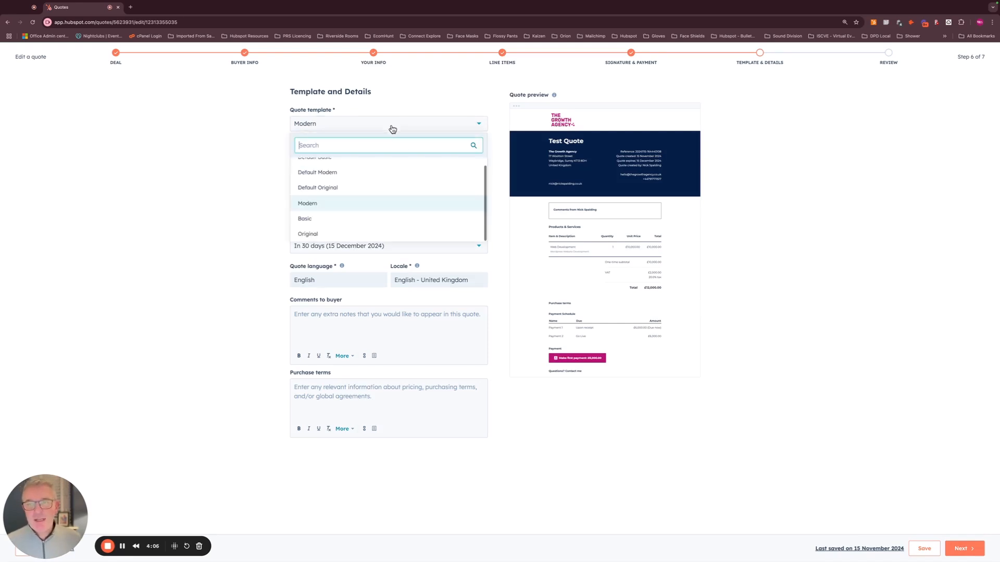
pyautogui.click(335, 219)
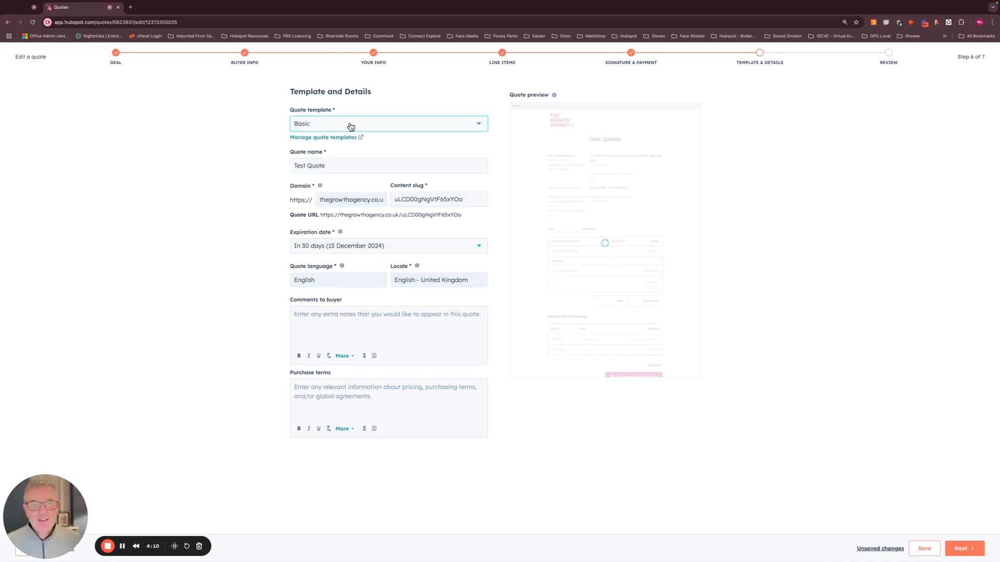
# Try the Original quote template, then settle on the Modern template for the quote.
pyautogui.click(351, 127)
pyautogui.click(327, 231)
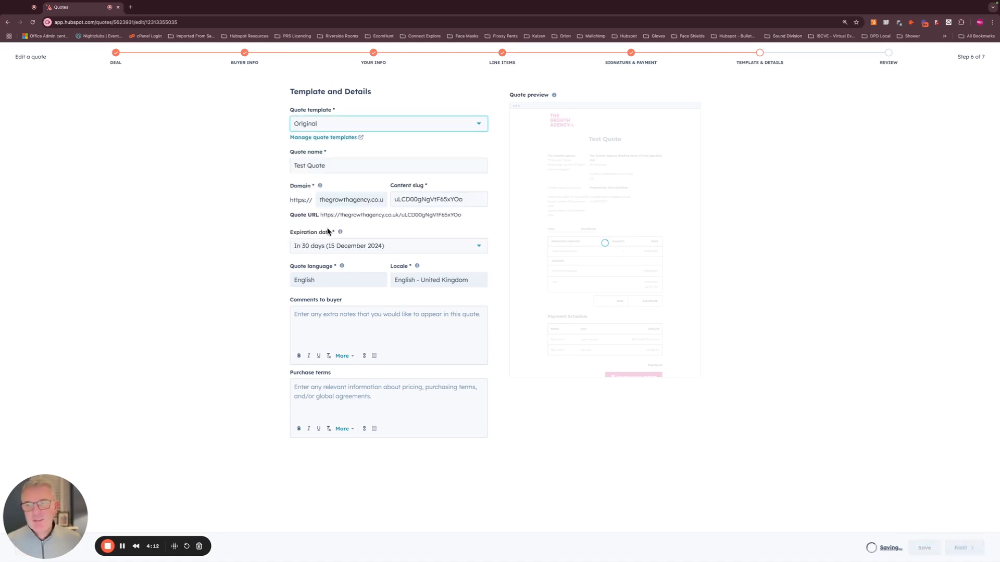
pyautogui.click(364, 127)
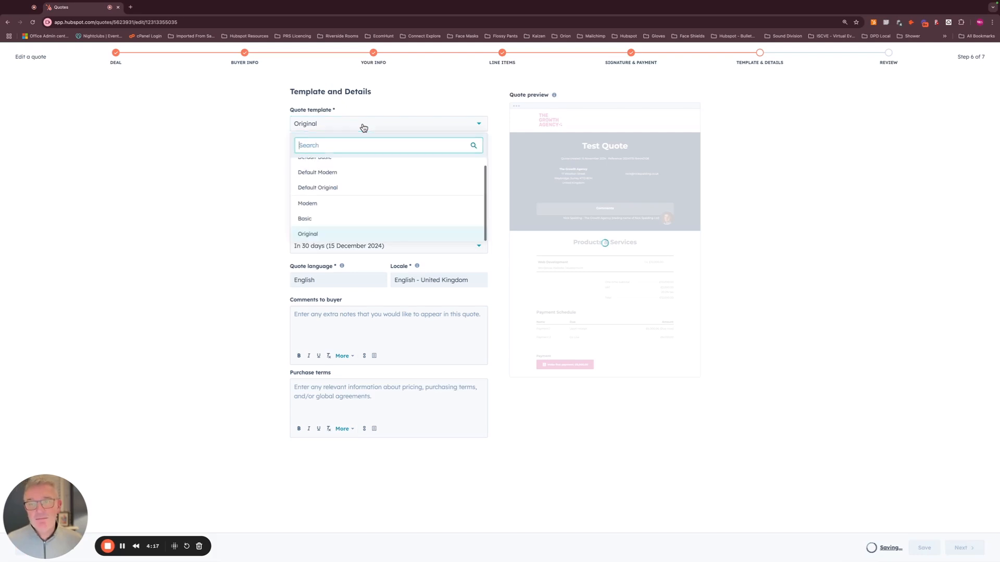
pyautogui.click(330, 203)
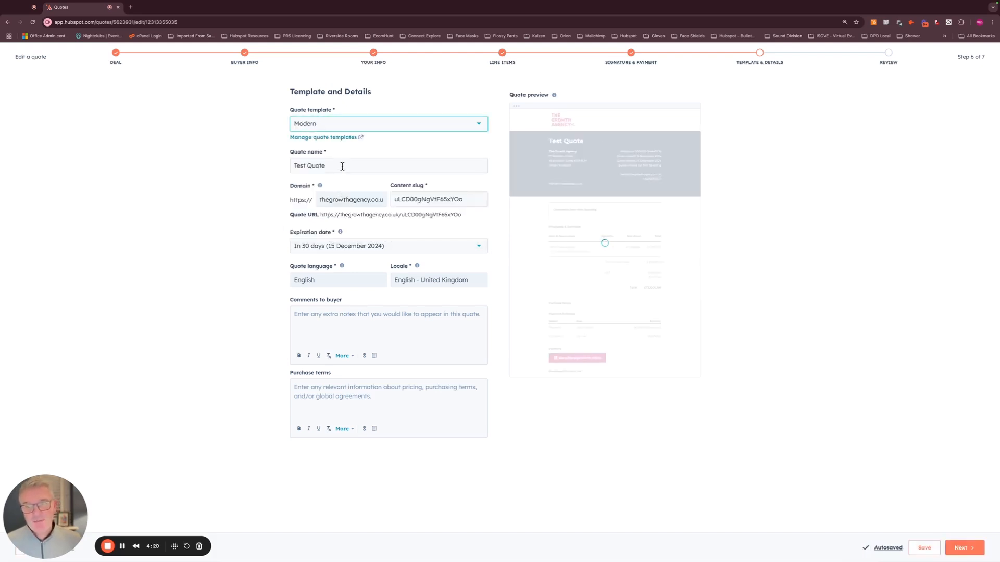
# Set the quote's content slug to TGATestQuoteNov24 and check the expiration date options, keeping 30 days.
pyautogui.doubleClick(469, 199)
pyautogui.press('BackSpace')
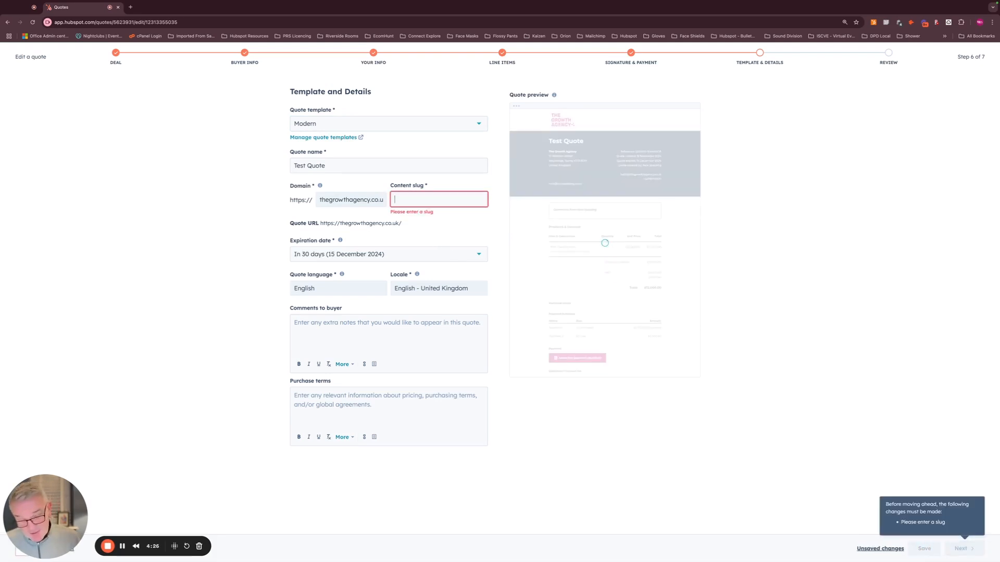
pyautogui.write('TGATestQuote')
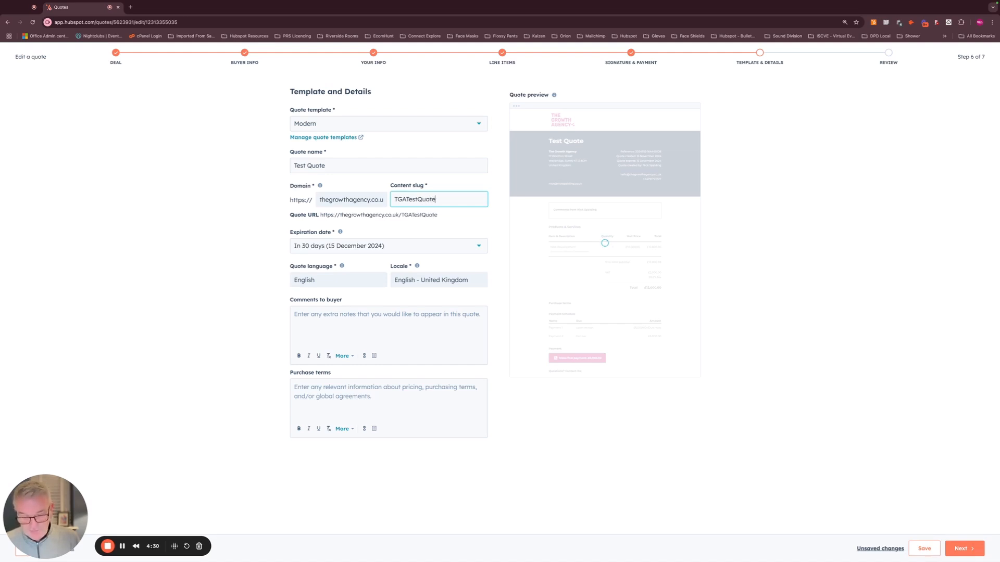
pyautogui.write('Nov24')
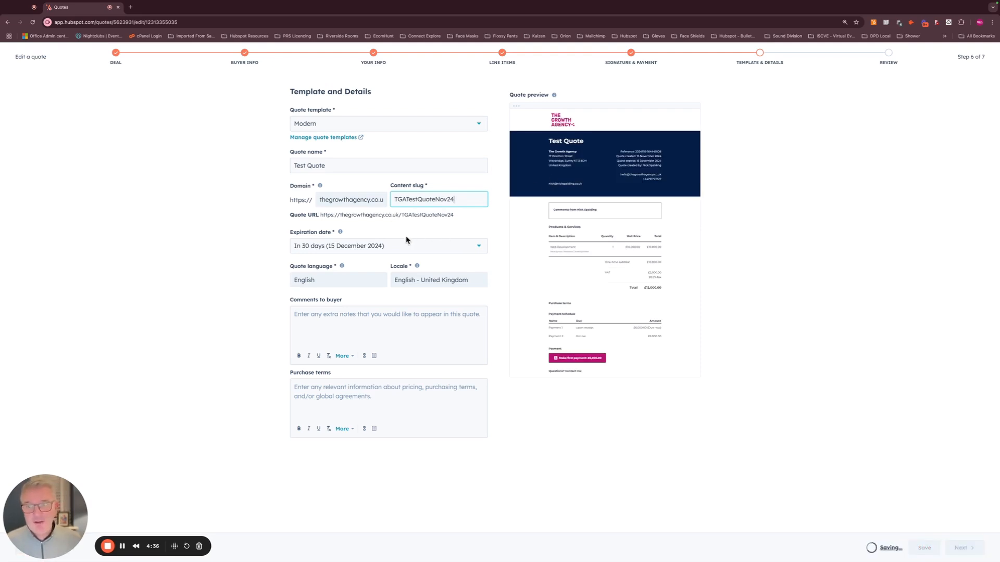
pyautogui.click(369, 250)
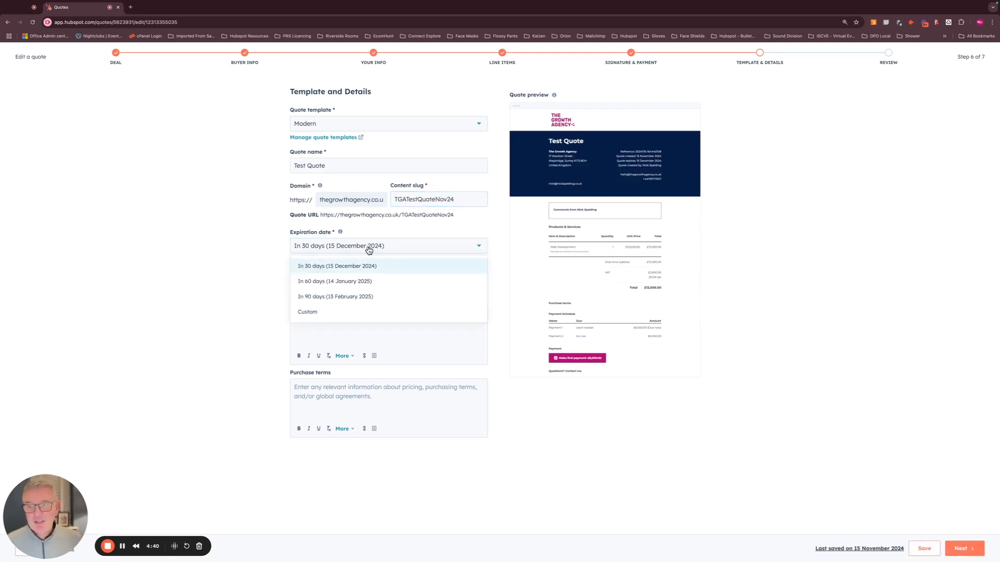
pyautogui.click(369, 248)
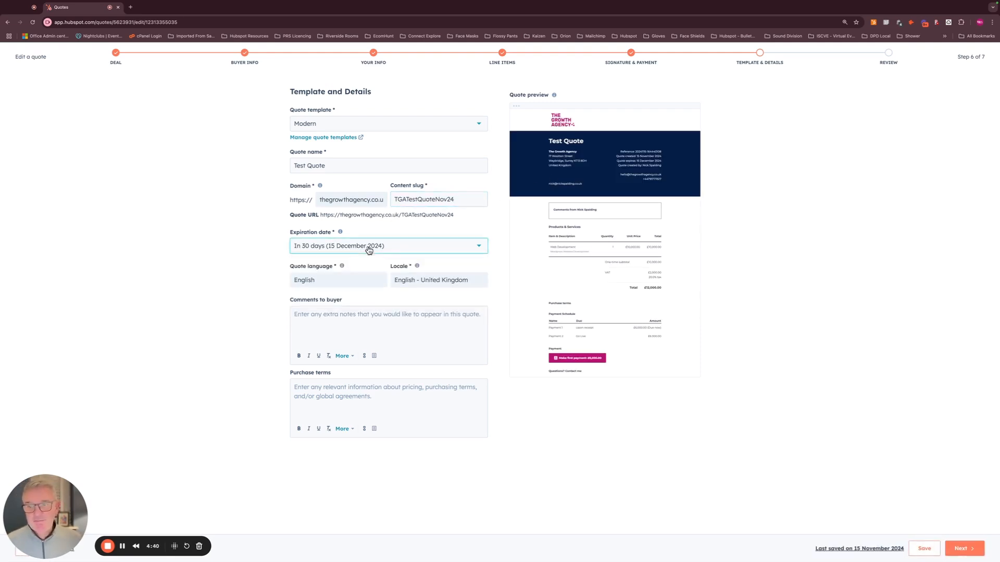
# Enter the buyer comment "Any questions - get in touch" and the two-line purchase terms "50% On Confirmation" and "50% on Go Live".
pyautogui.click(325, 316)
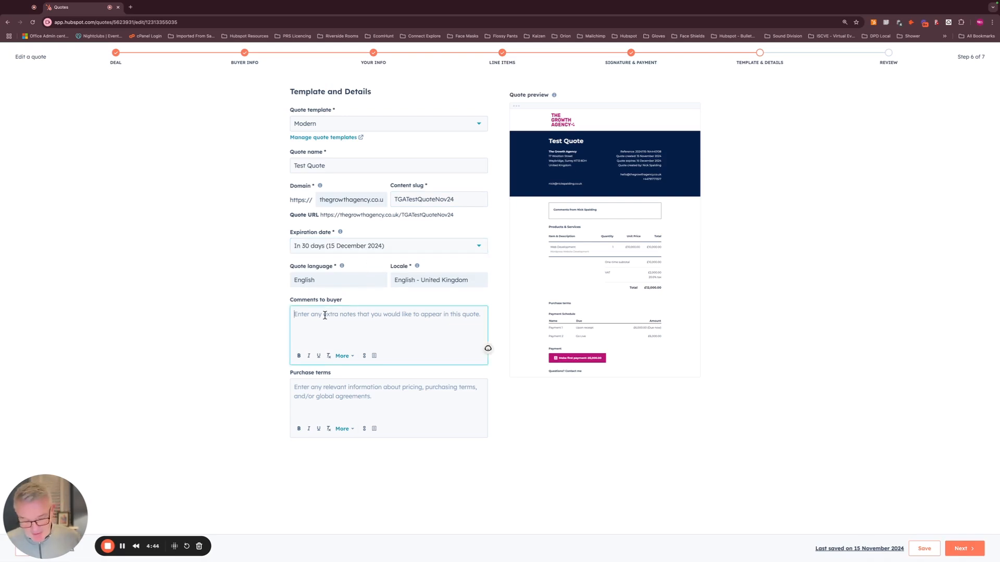
pyautogui.write('Any questions - get in touch →')
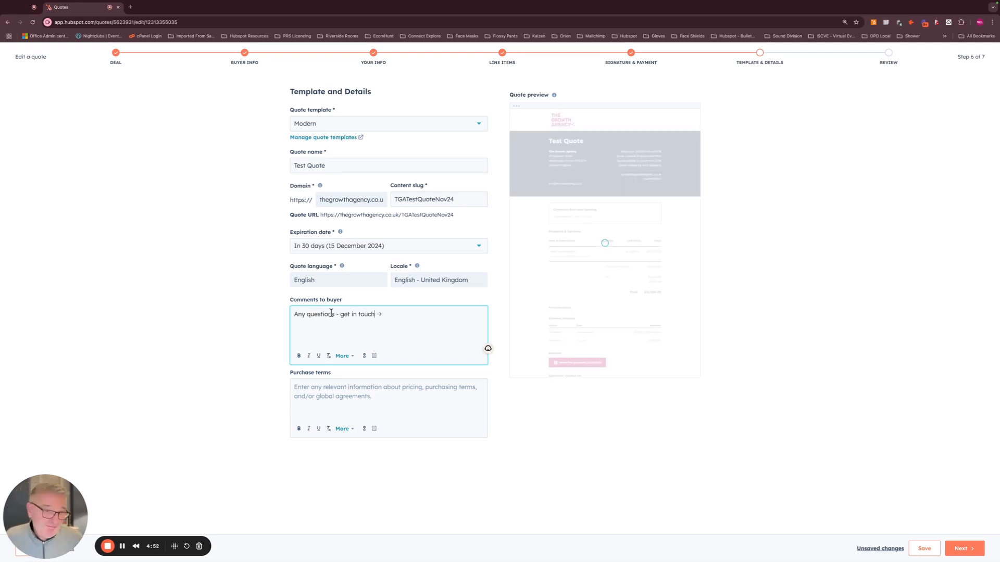
pyautogui.click(322, 393)
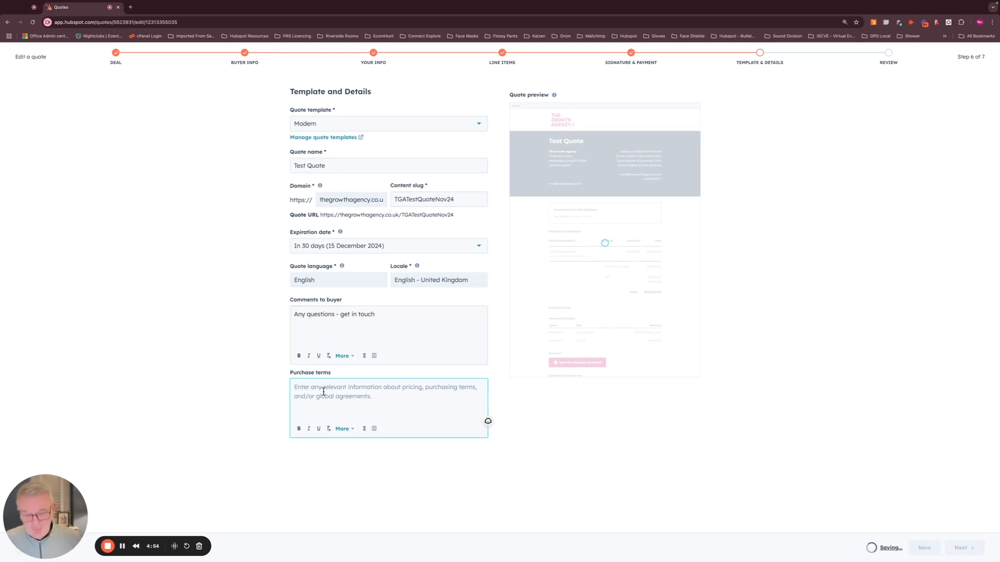
pyautogui.write('50%')
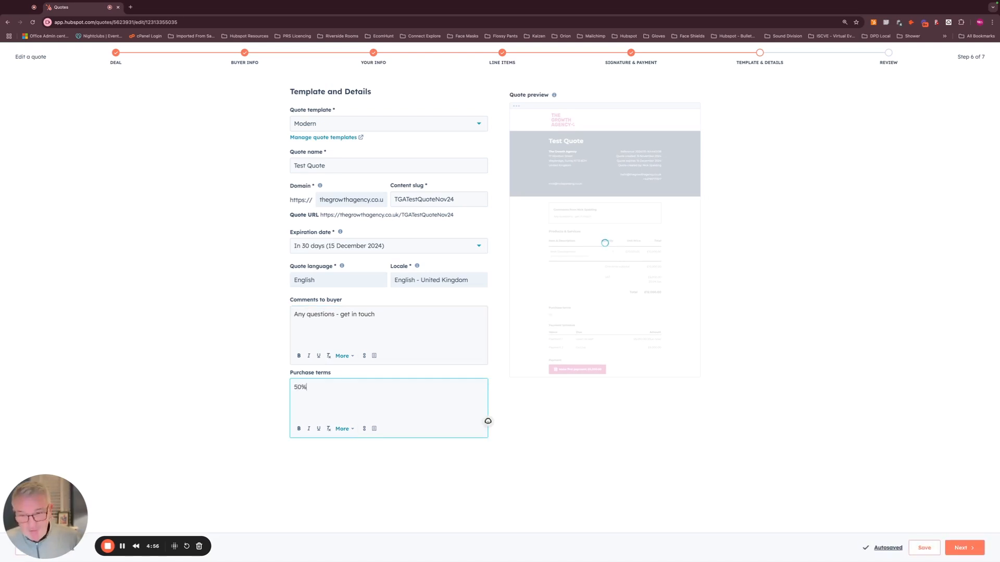
pyautogui.write(' On Co')
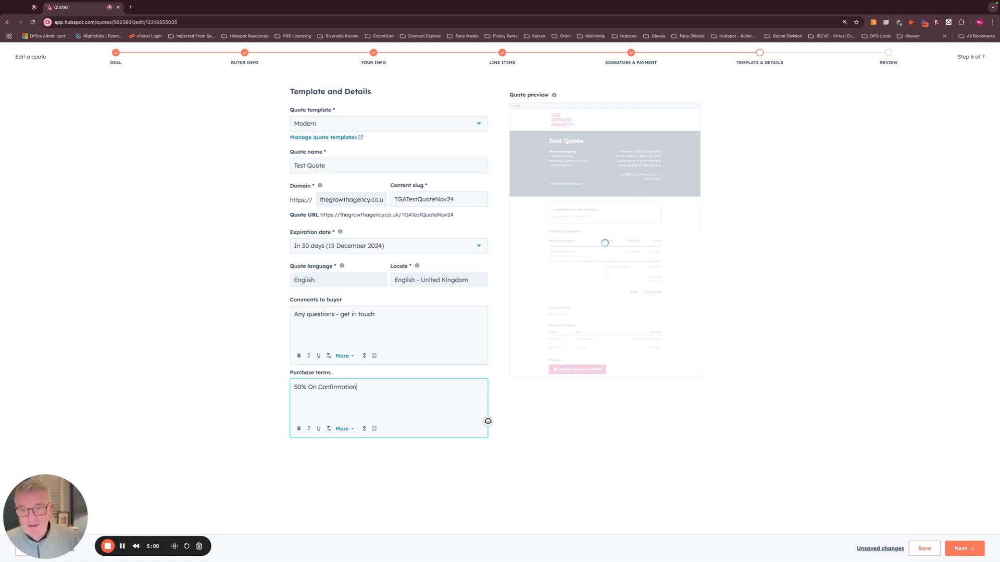
pyautogui.write('nfirmation')
pyautogui.press('Return')
pyautogui.write('50')
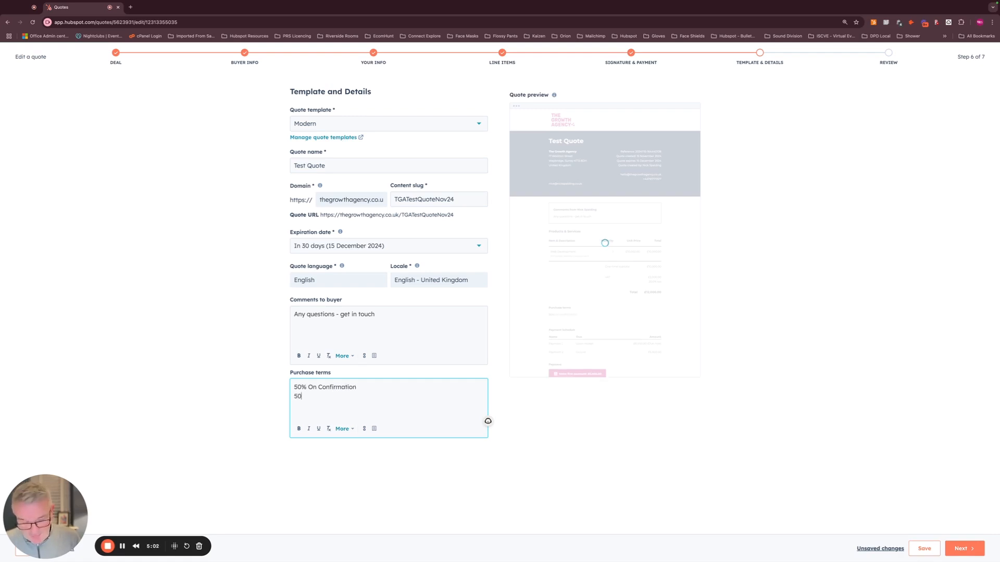
pyautogui.write('% on Go')
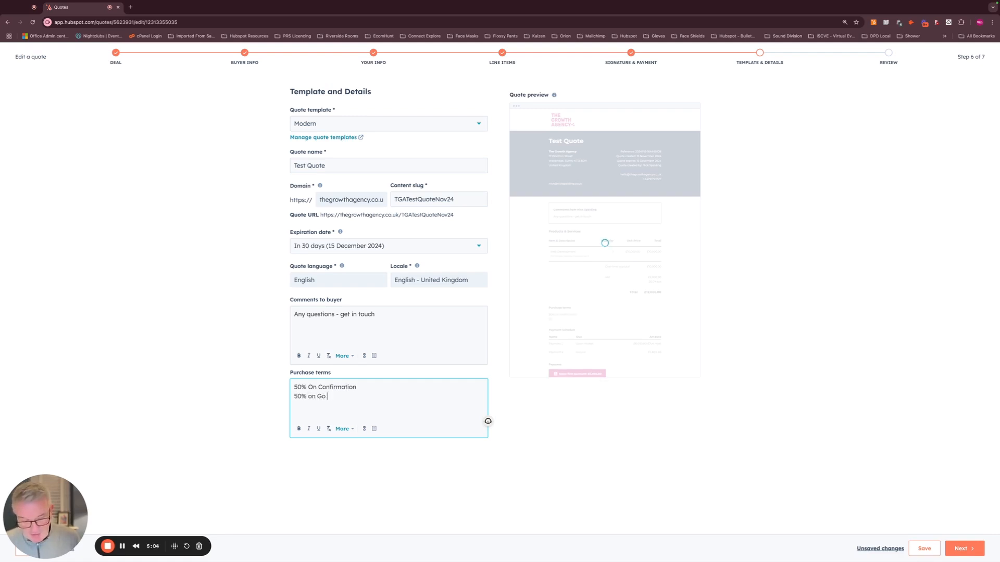
pyautogui.write(' Live ->')
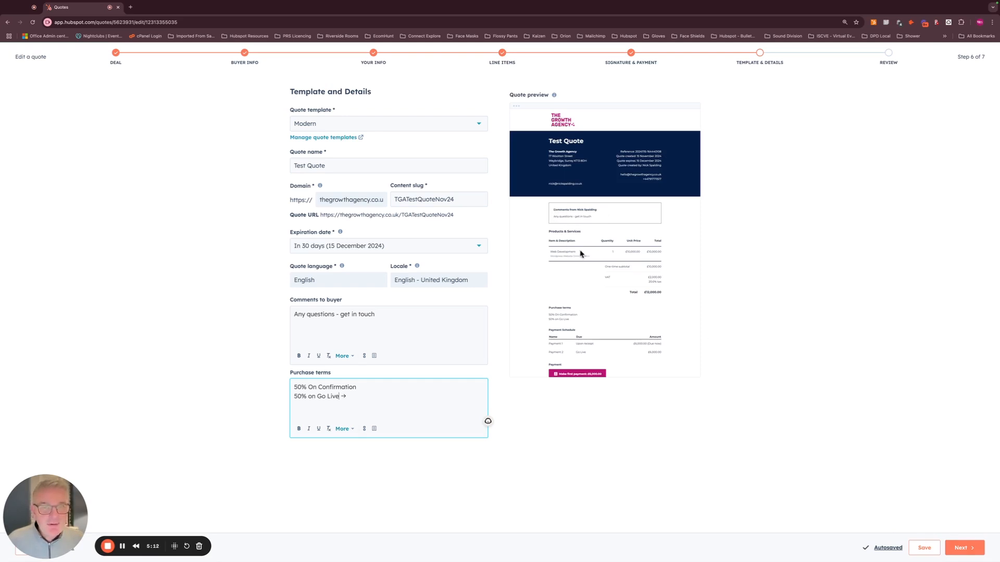
# Proceed to the review, look over the full quote preview and create the quote.
pyautogui.click(962, 553)
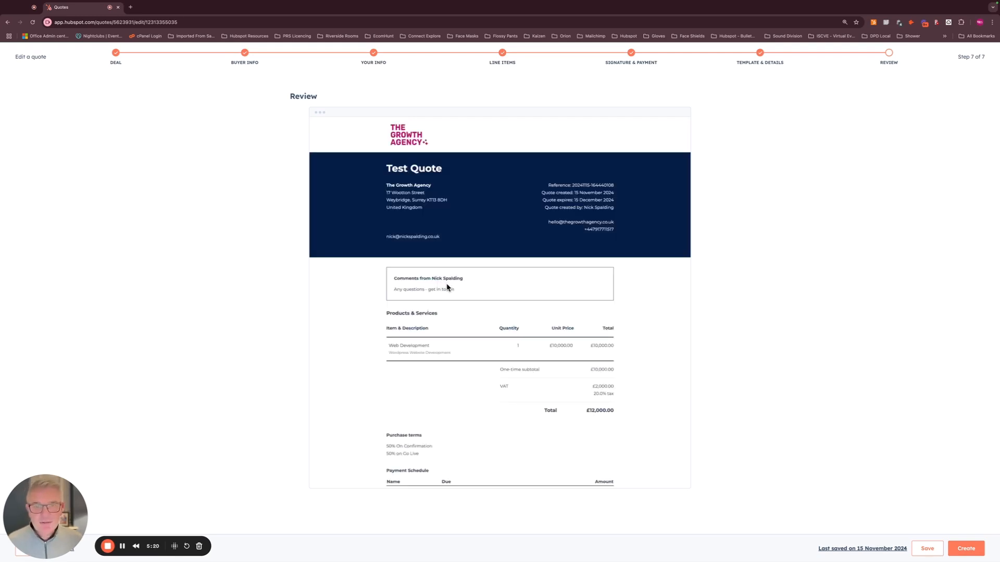
pyautogui.scroll(-4, 461, 302)
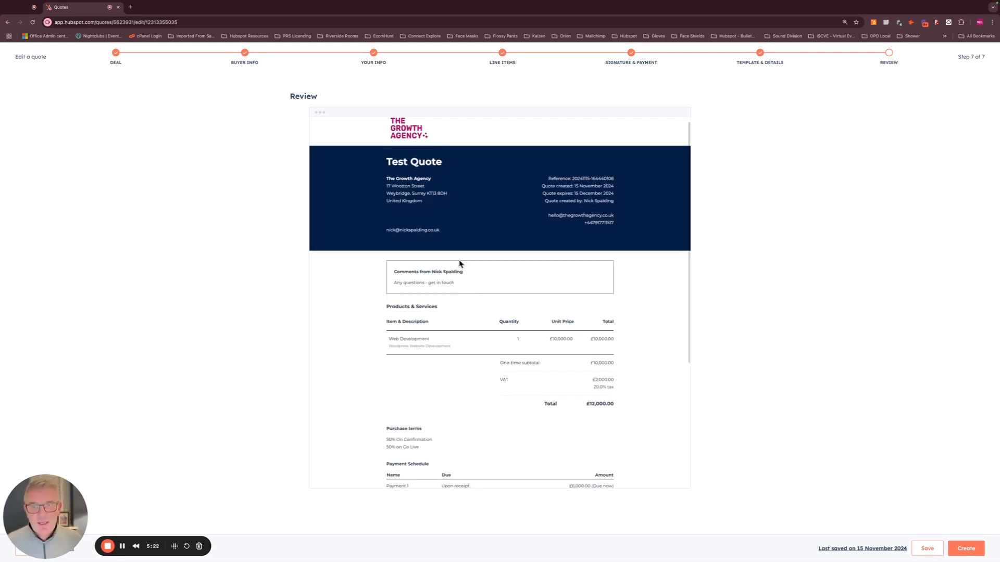
pyautogui.scroll(-3, 465, 311)
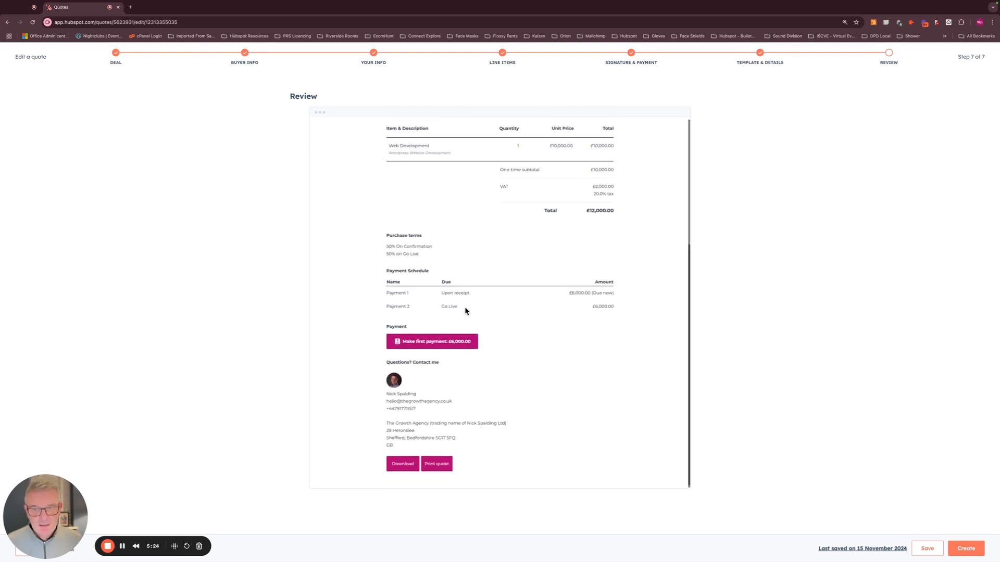
pyautogui.scroll(7, 465, 311)
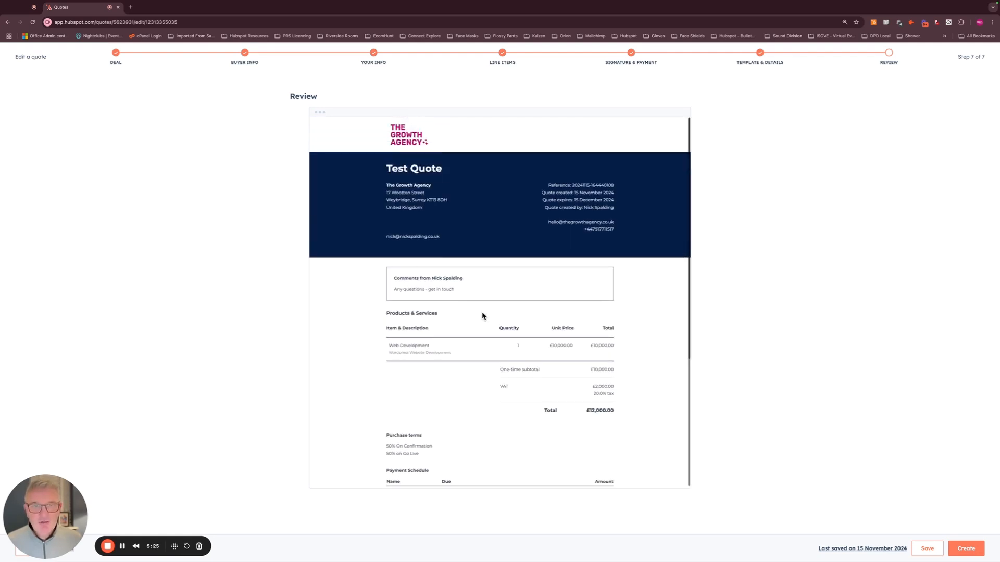
pyautogui.click(984, 547)
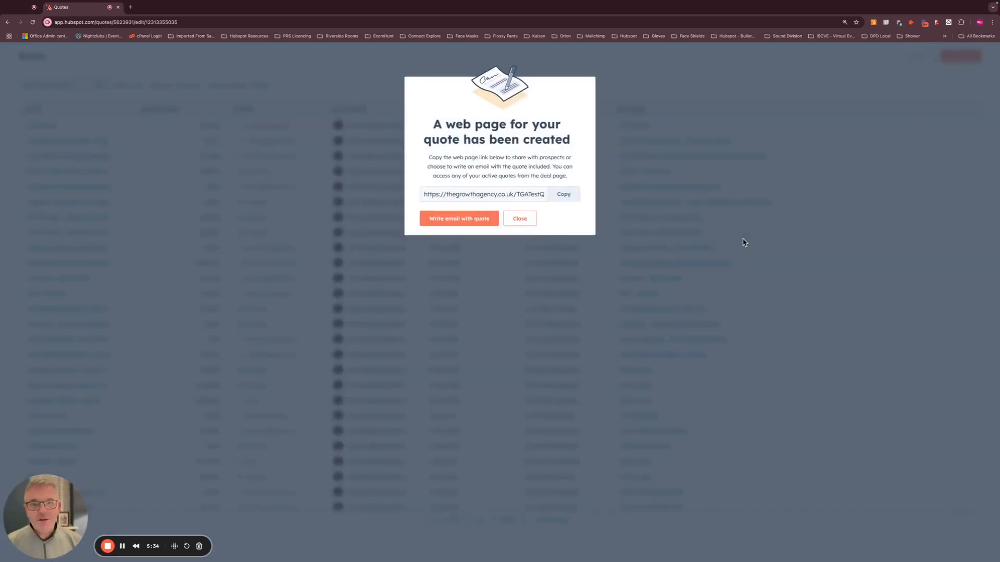
# Select the quote's web page link, write an email with the quote and send it to the buyer contact.
pyautogui.click(515, 195)
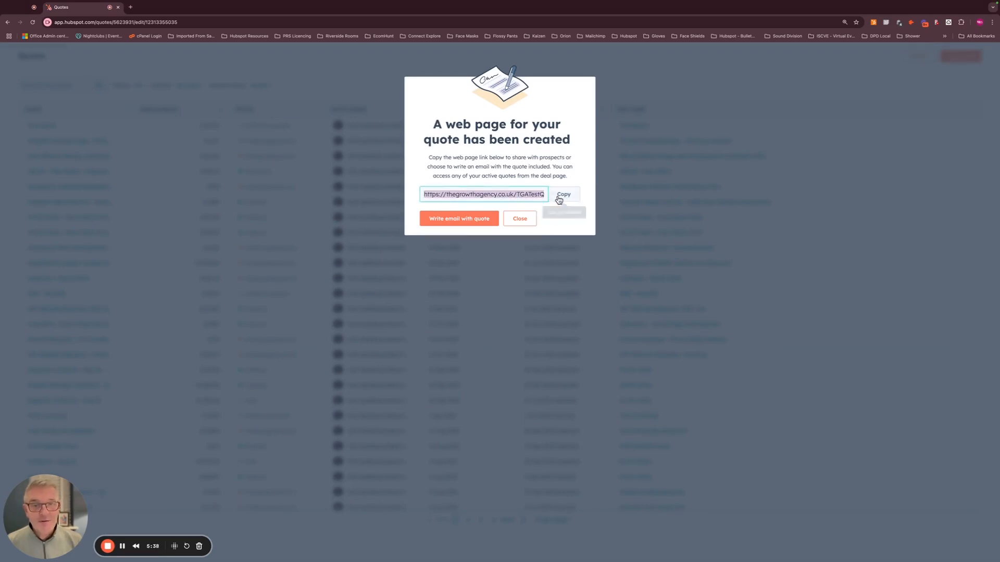
pyautogui.click(484, 219)
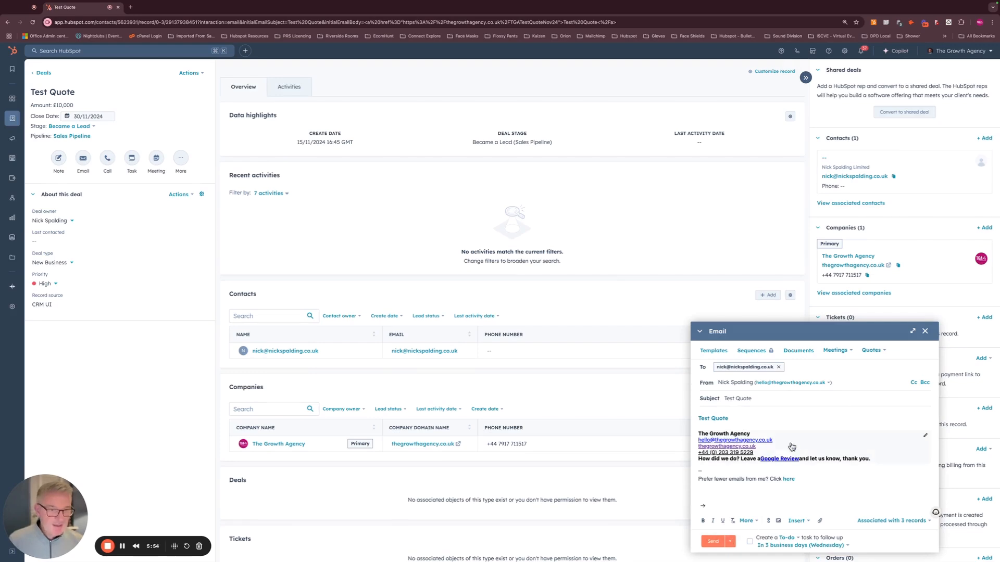
pyautogui.click(719, 542)
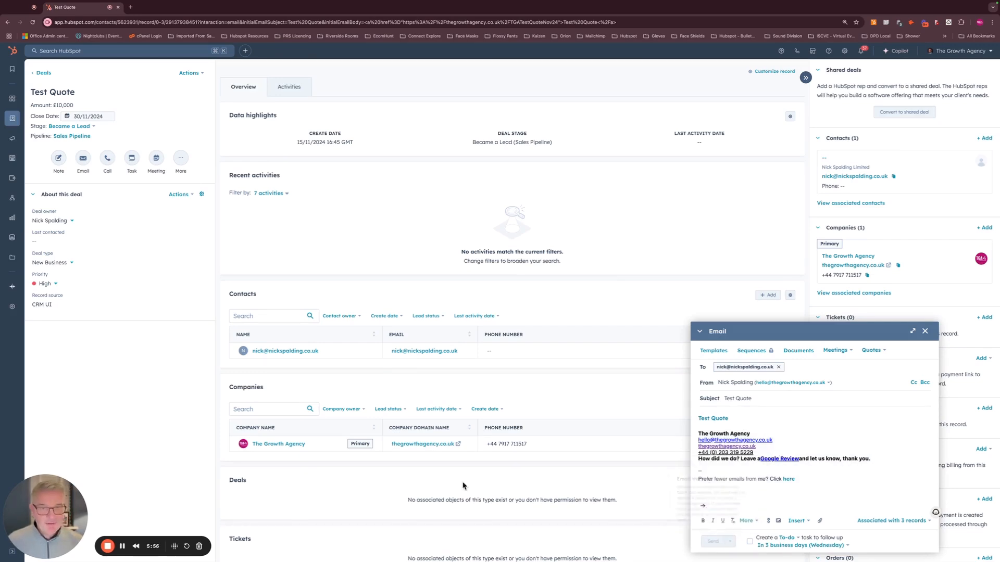
pyautogui.click(122, 547)
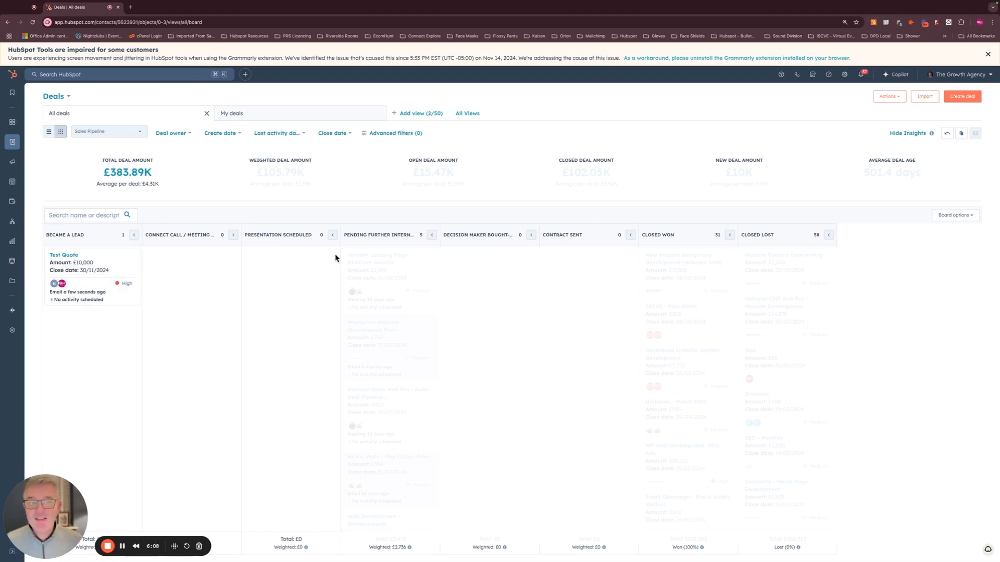
# Open the Test Quote deal from the pipeline board and examine its full record and activities.
pyautogui.click(115, 265)
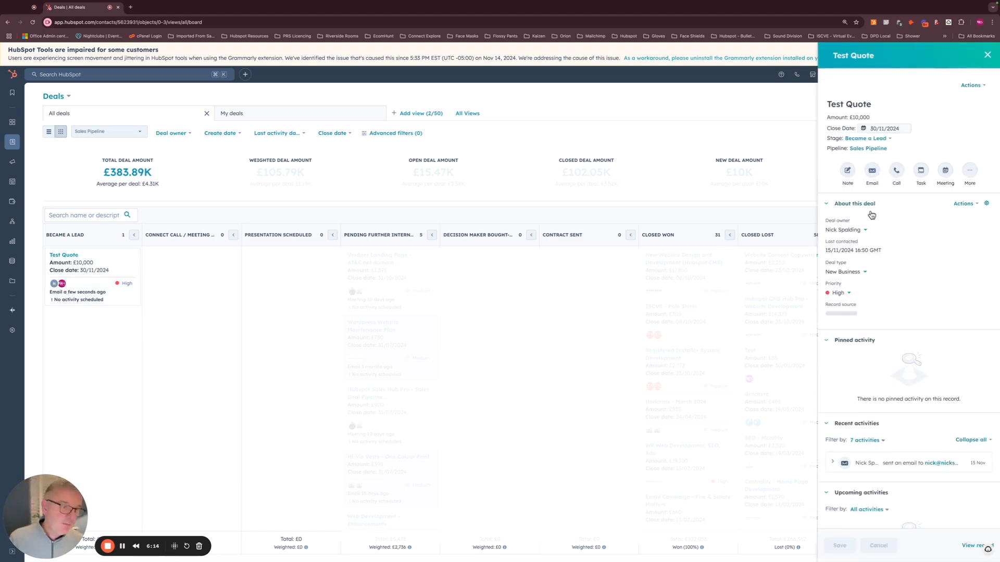
pyautogui.click(64, 255)
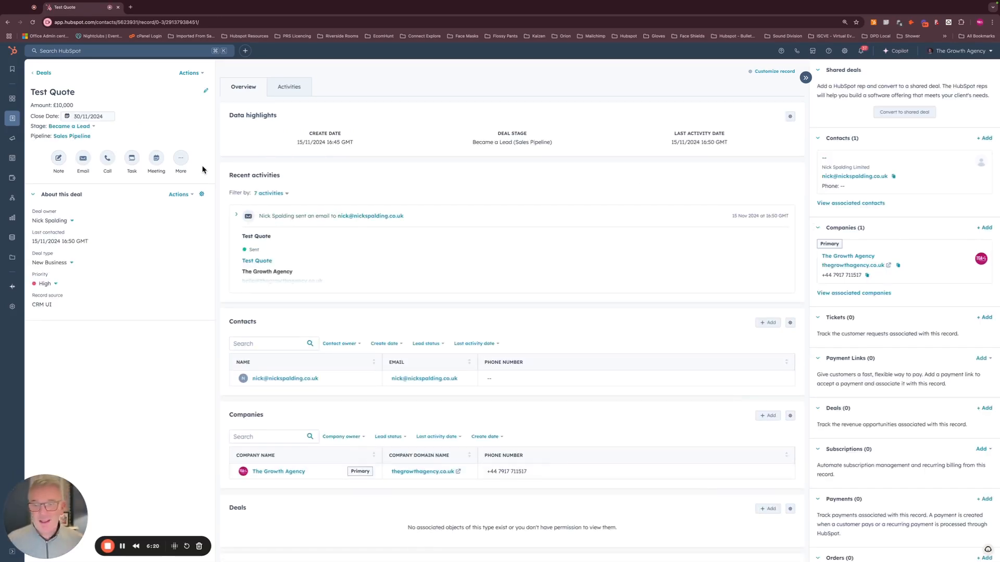
pyautogui.click(292, 87)
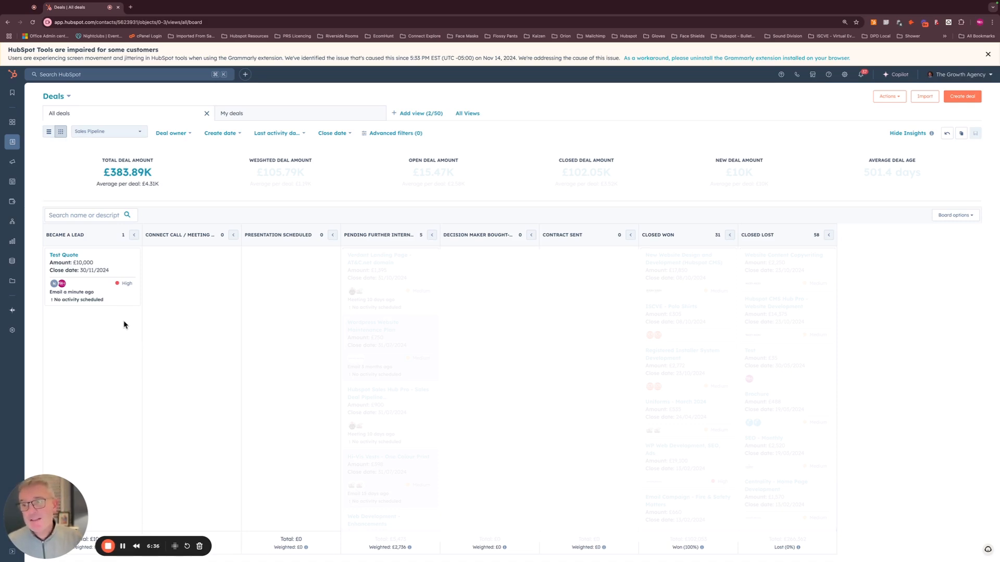
# Convert the Test Quote deal to an invoice from its deal preview and look over the draft's line items and comments.
pyautogui.click(112, 261)
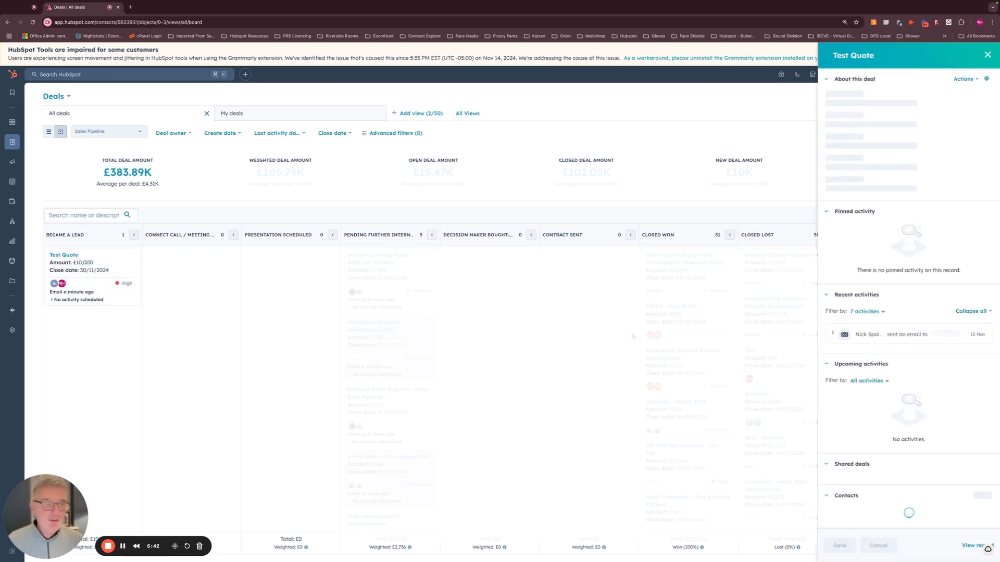
pyautogui.scroll(-1, 911, 344)
pyautogui.scroll(-10, 911, 343)
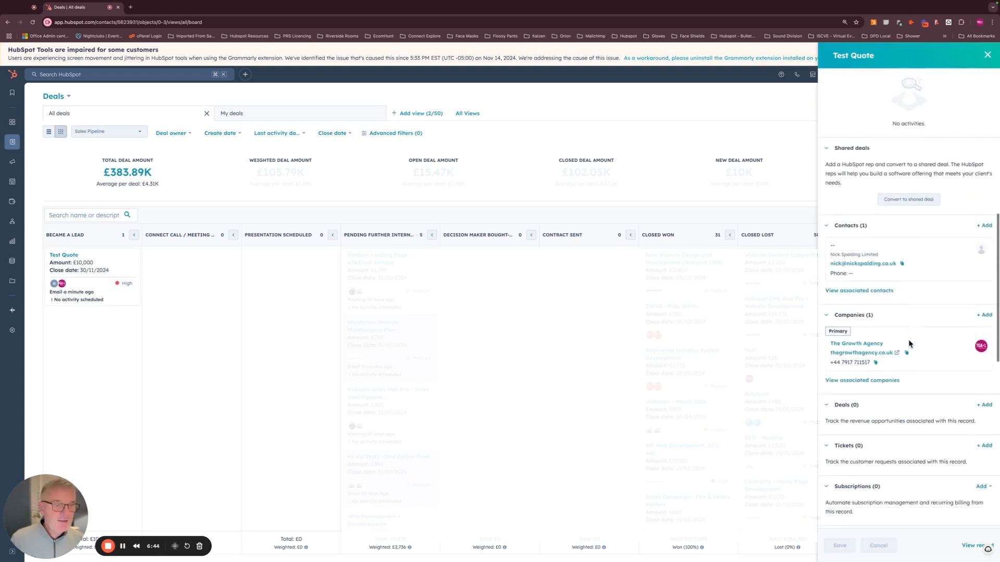
pyautogui.scroll(-5, 910, 344)
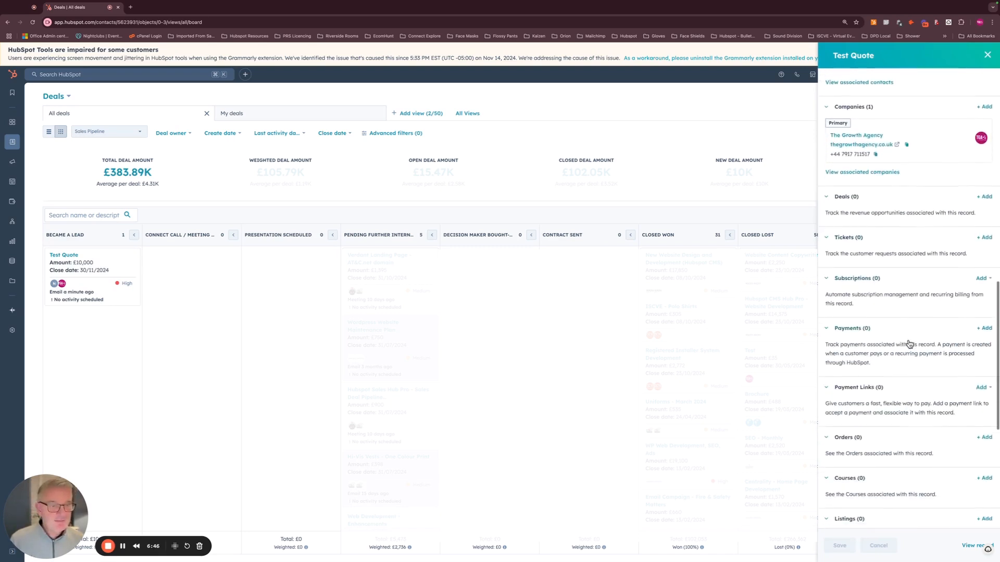
pyautogui.scroll(-3, 909, 343)
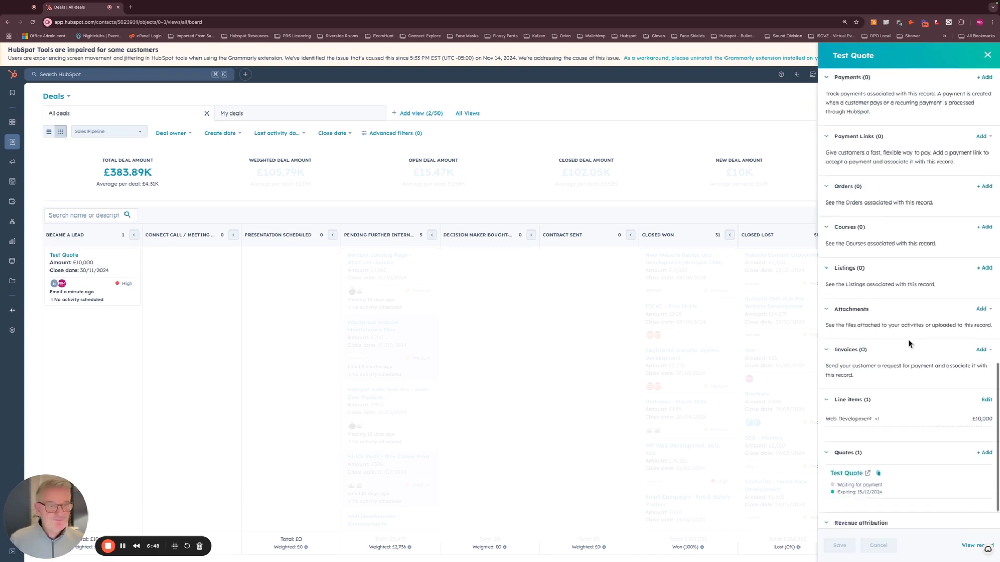
pyautogui.click(981, 300)
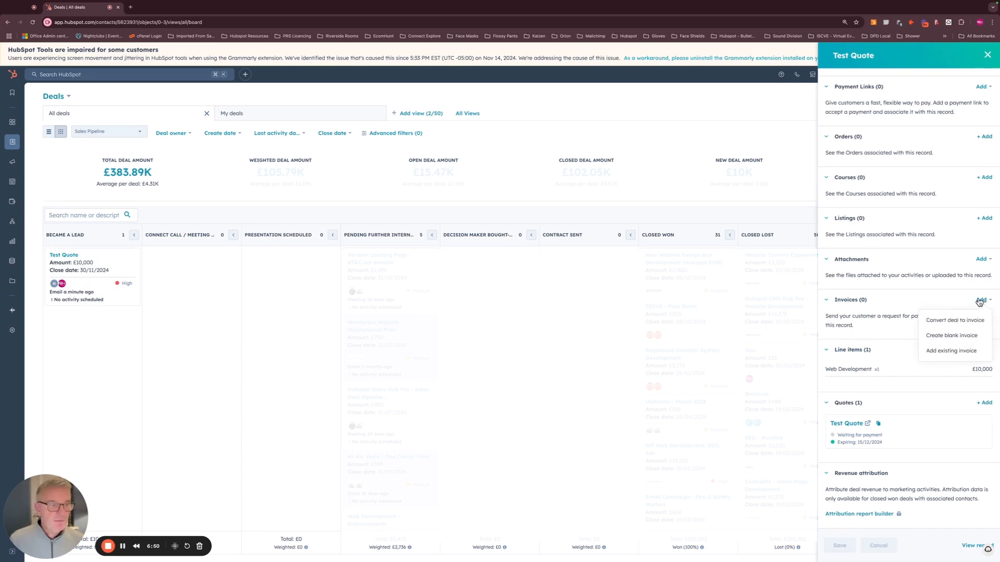
pyautogui.click(937, 321)
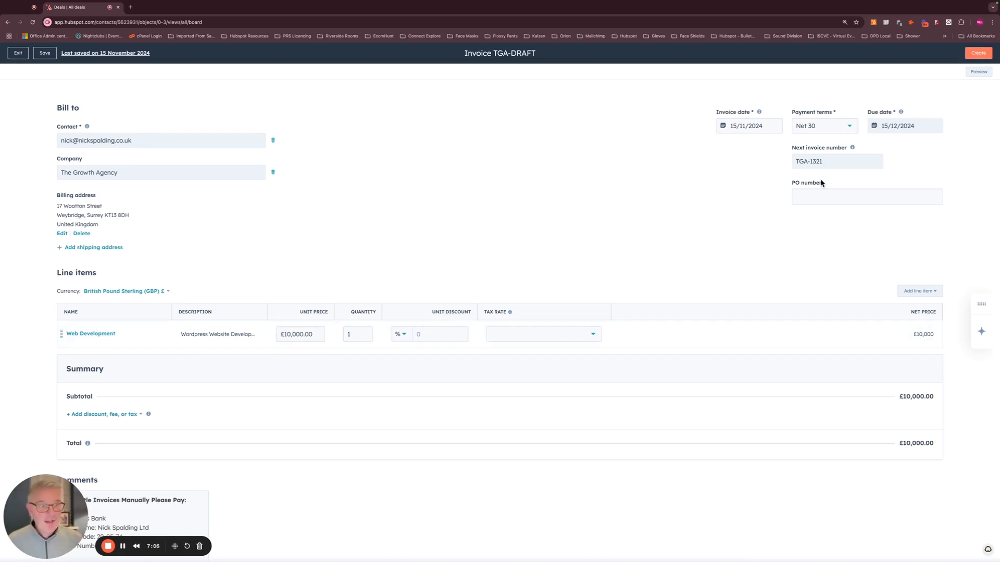
pyautogui.scroll(-6, 412, 384)
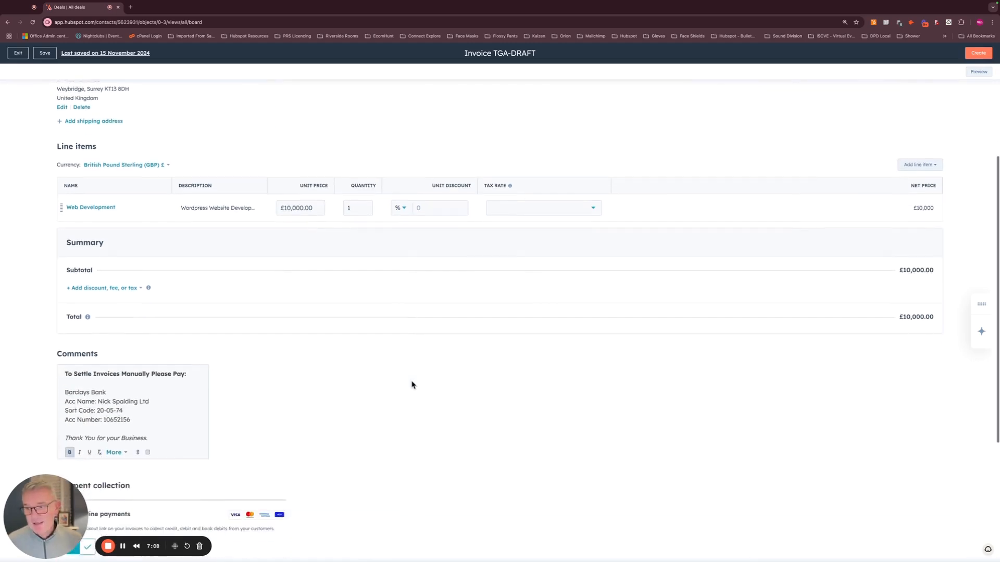
# Save the draft invoice and exit the invoice editor.
pyautogui.scroll(6, 411, 384)
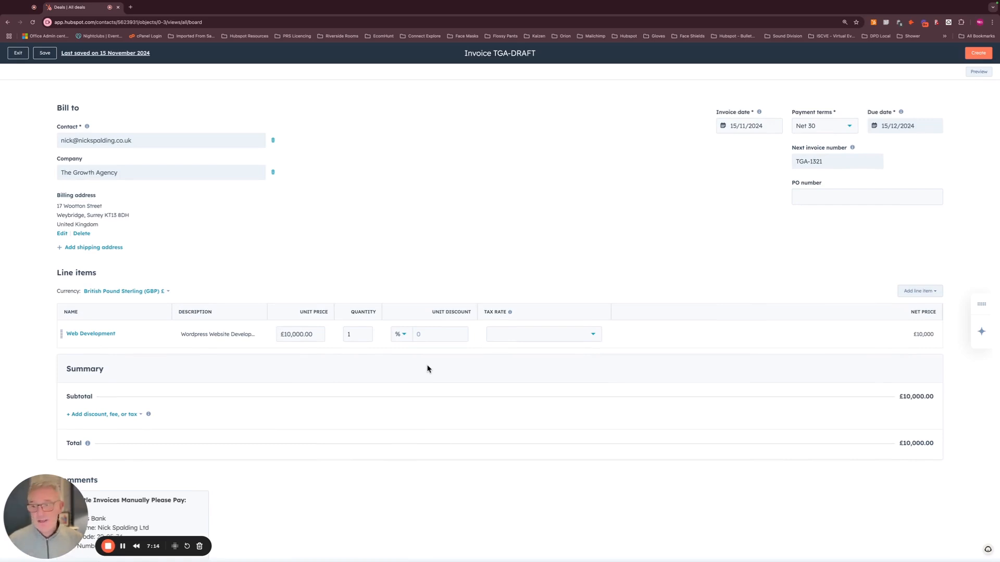
pyautogui.click(45, 54)
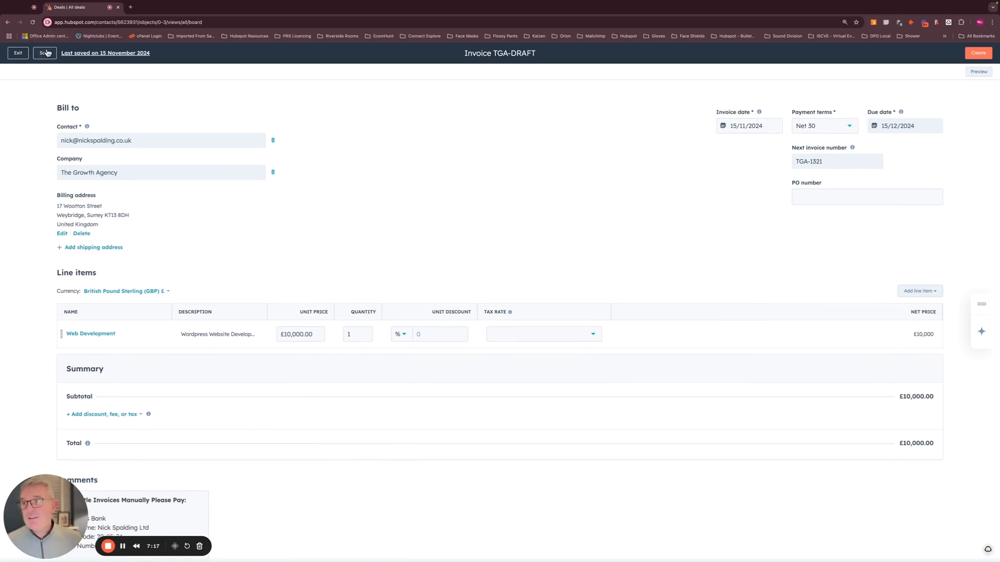
pyautogui.click(18, 53)
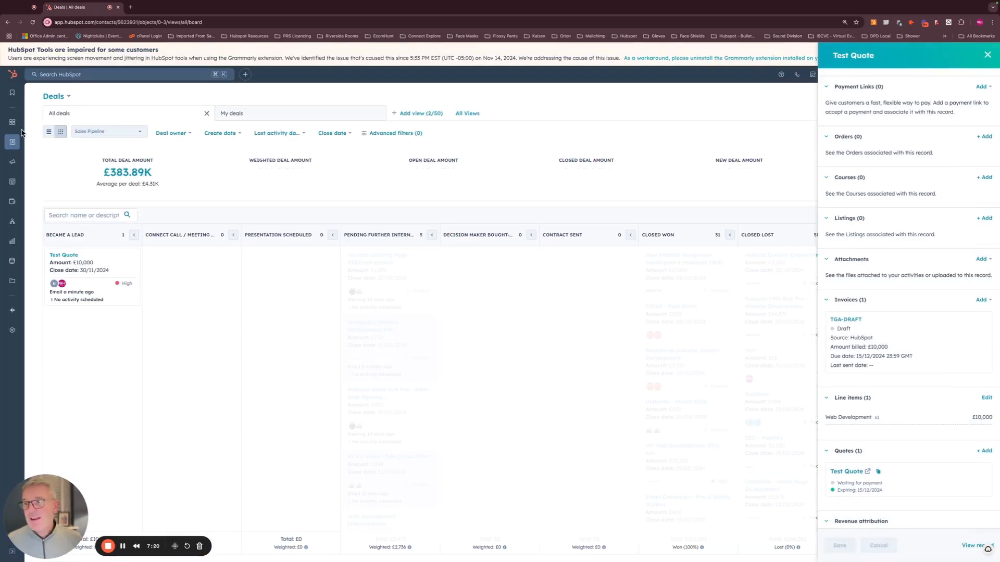
# Preview the TGA-DRAFT invoice from the Commerce invoices list and view the list of quotes.
pyautogui.moveTo(12, 203)
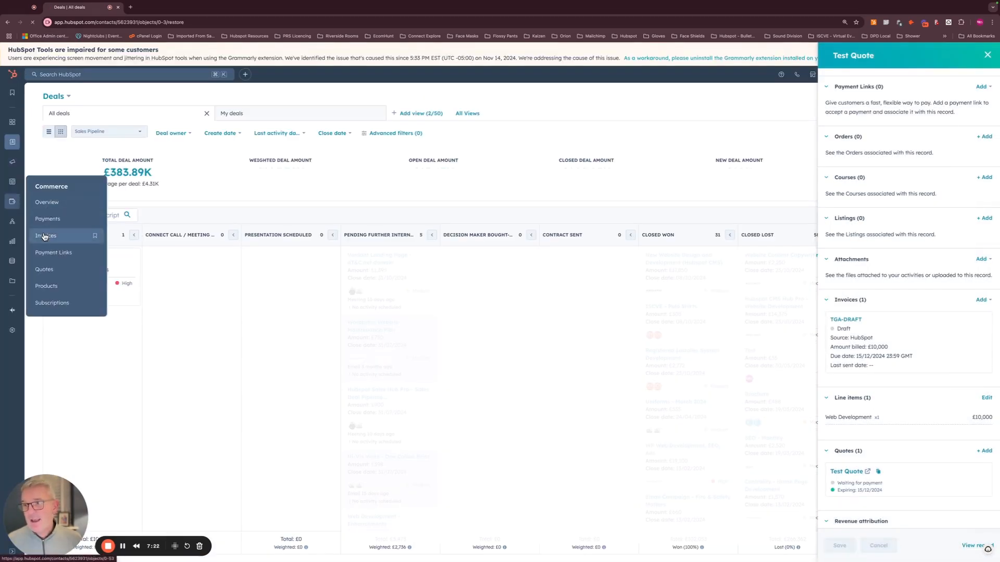
pyautogui.click(44, 237)
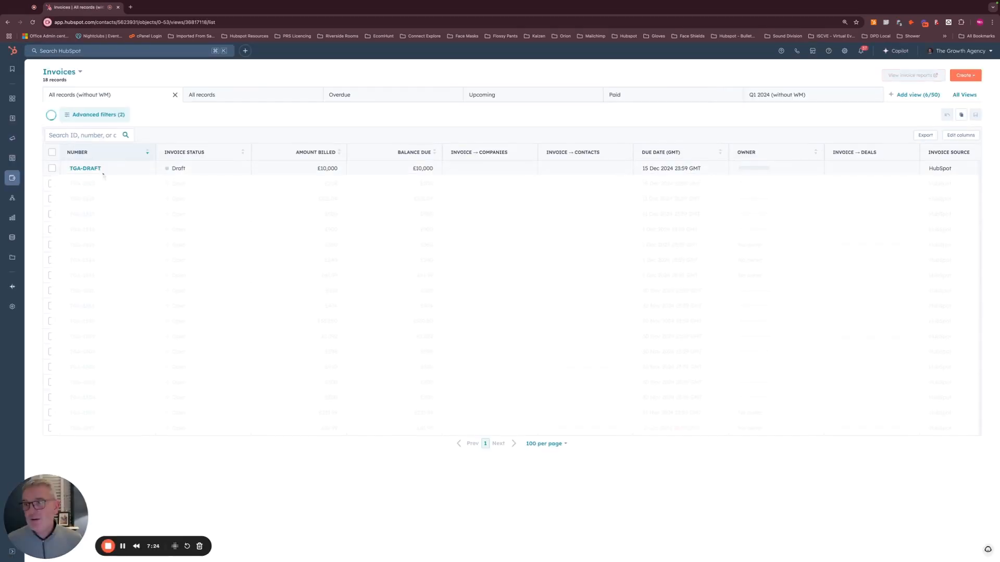
pyautogui.click(92, 168)
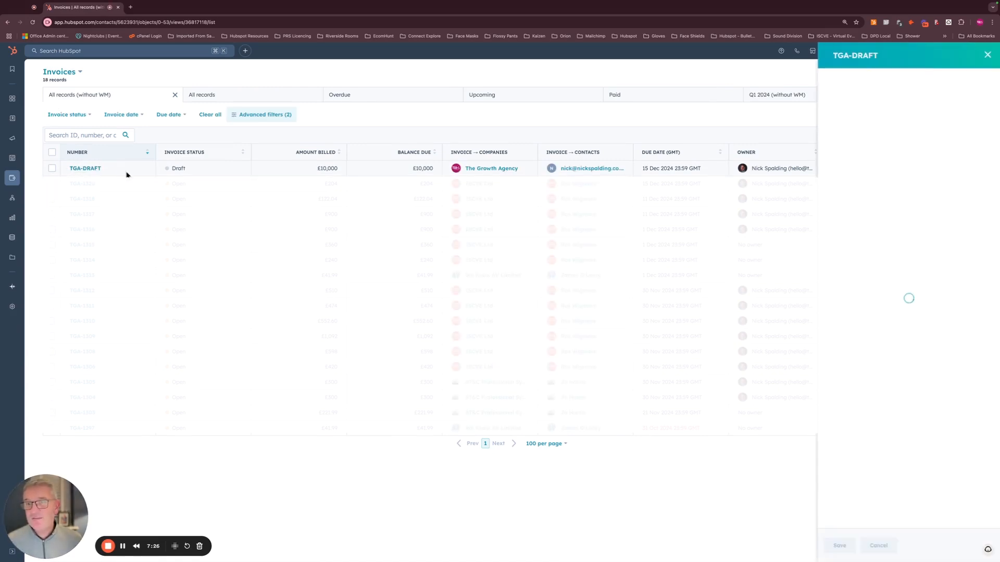
pyautogui.moveTo(12, 207)
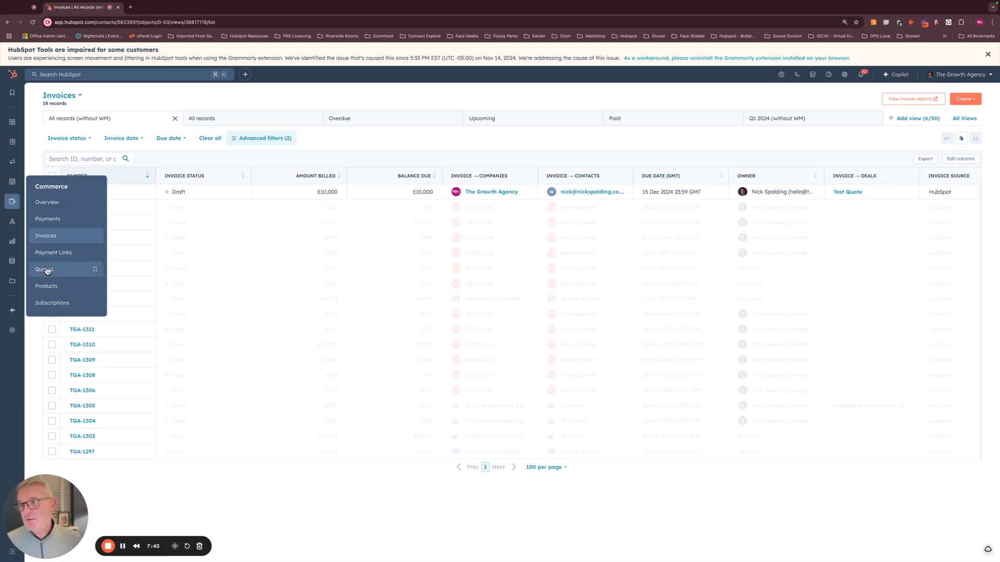
pyautogui.click(46, 269)
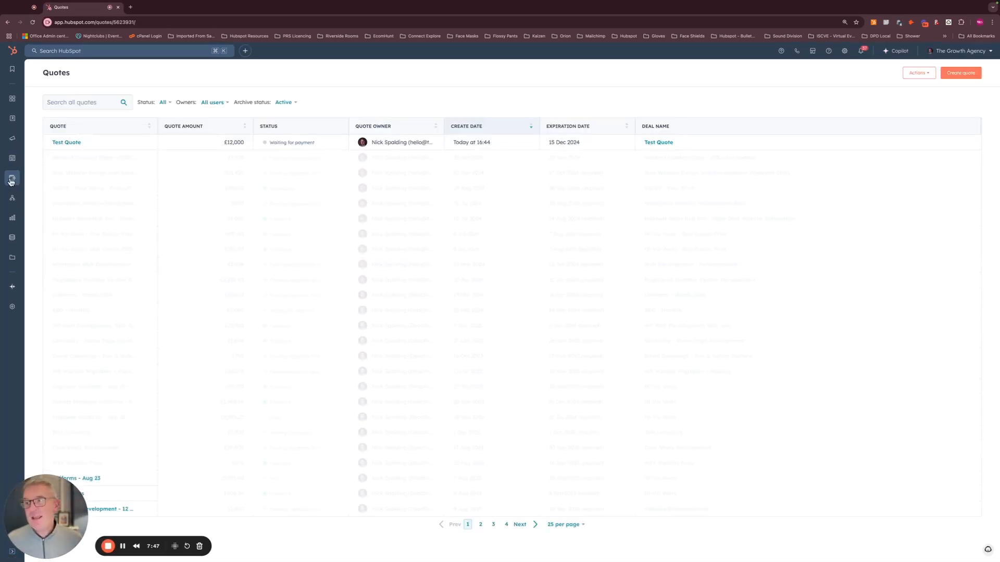
# Open the Test Quote deal record from the deals board and examine its associated invoice, line items and quote.
pyautogui.moveTo(33, 148)
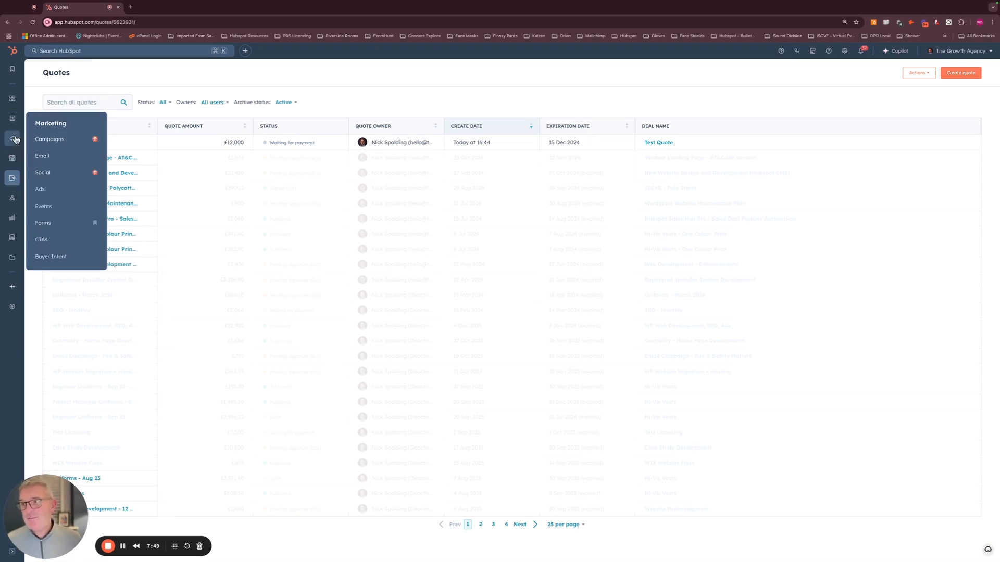
pyautogui.moveTo(12, 119)
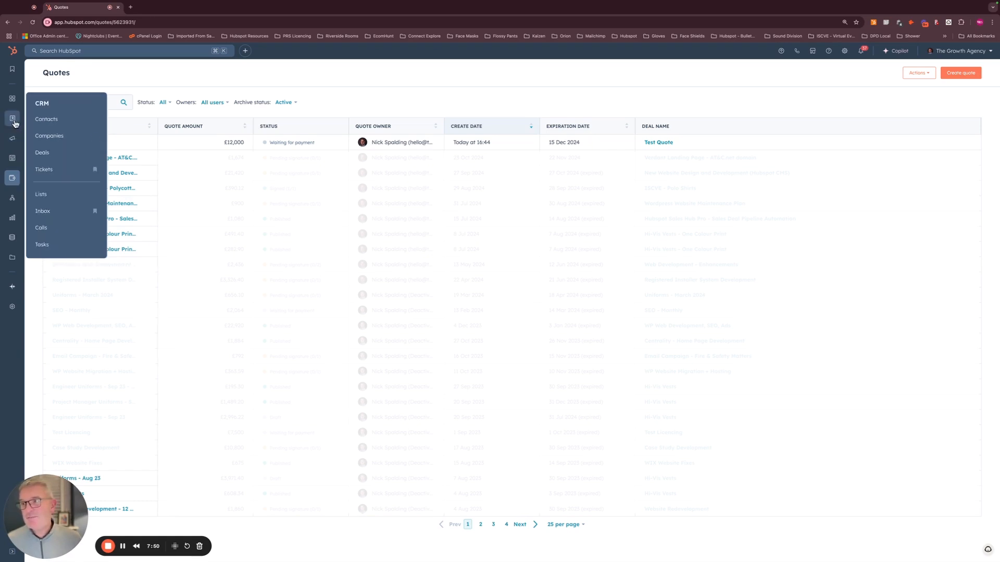
pyautogui.click(62, 153)
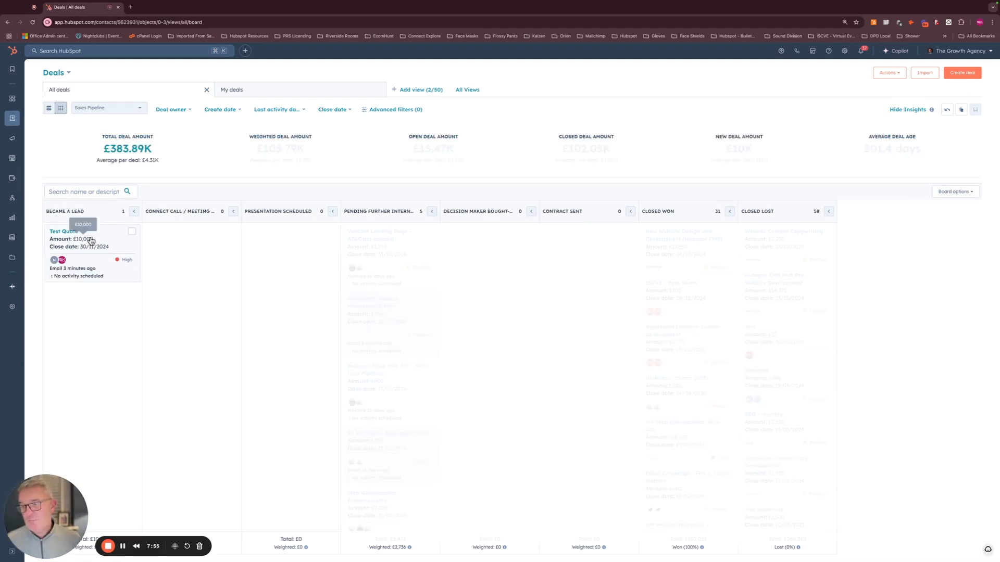
pyautogui.click(107, 239)
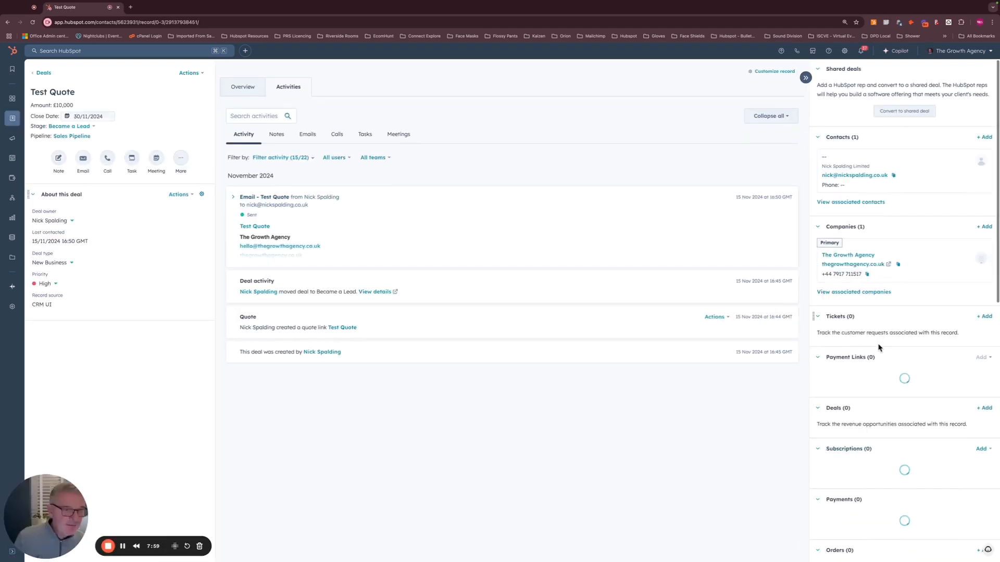
pyautogui.scroll(-1, 879, 348)
pyautogui.scroll(-10, 879, 348)
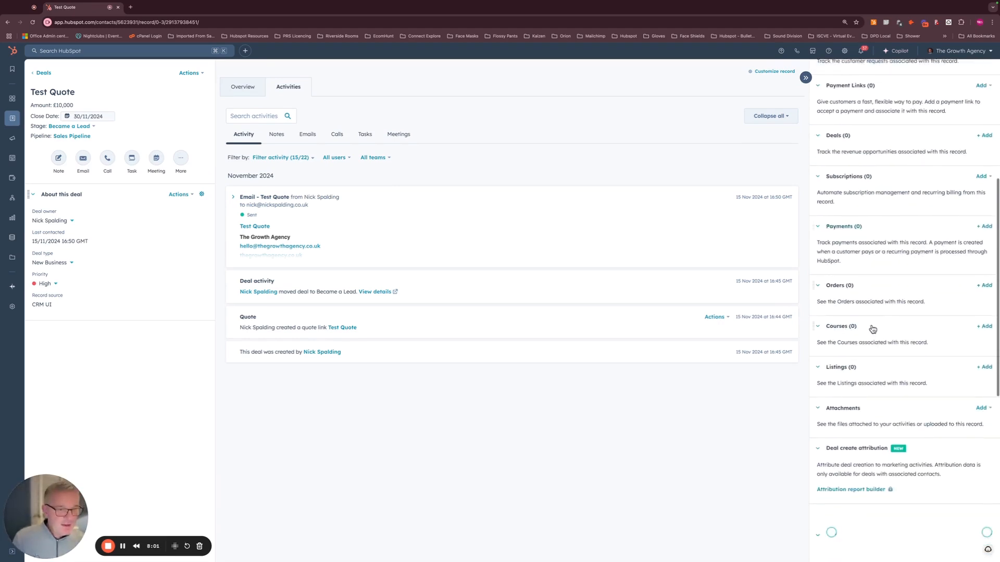
pyautogui.scroll(-5, 871, 325)
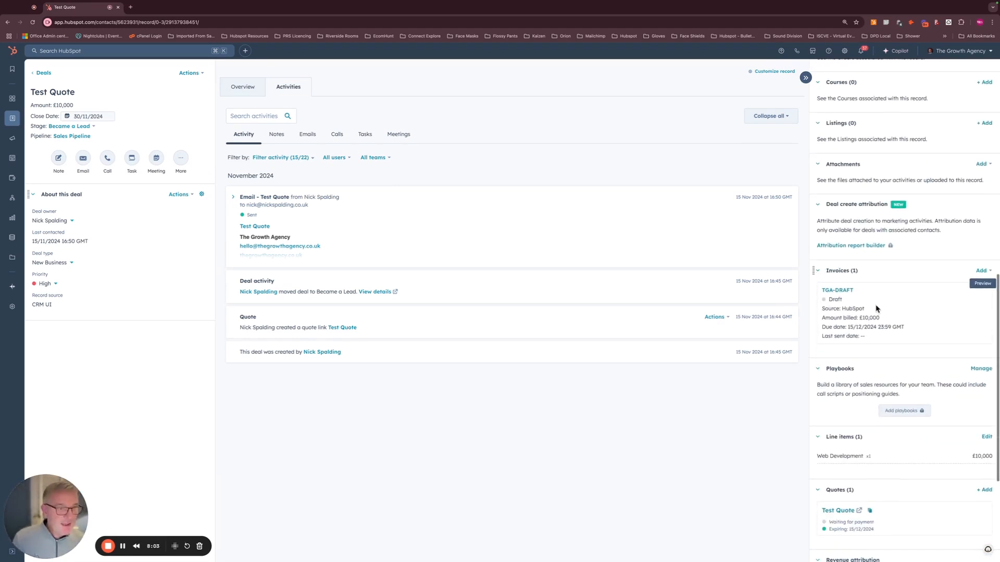
pyautogui.moveTo(850, 306)
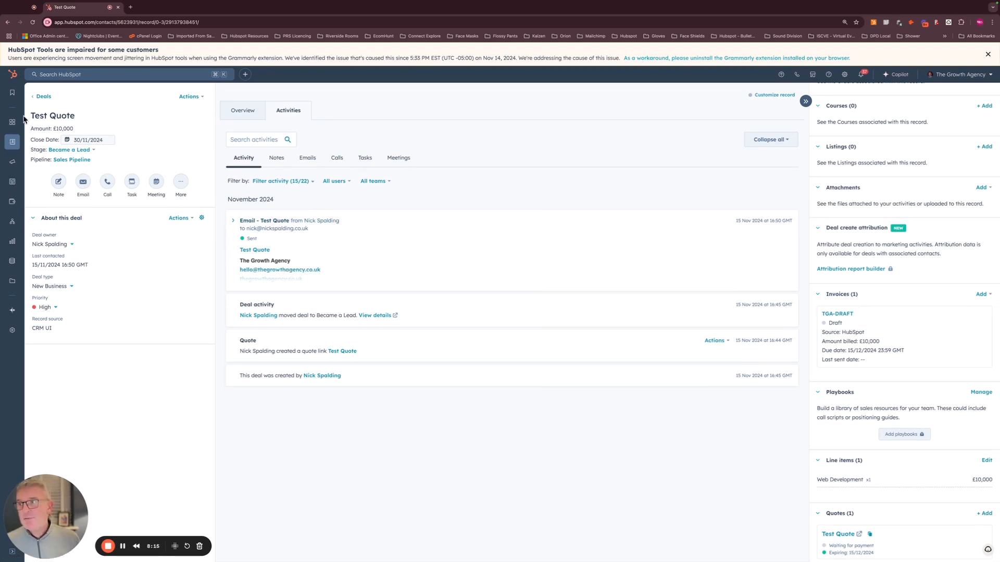
# Find the buyer contact by e-mail in Contacts, open the record and examine its activities, associated deal and invoice.
pyautogui.moveTo(12, 141)
pyautogui.click(45, 142)
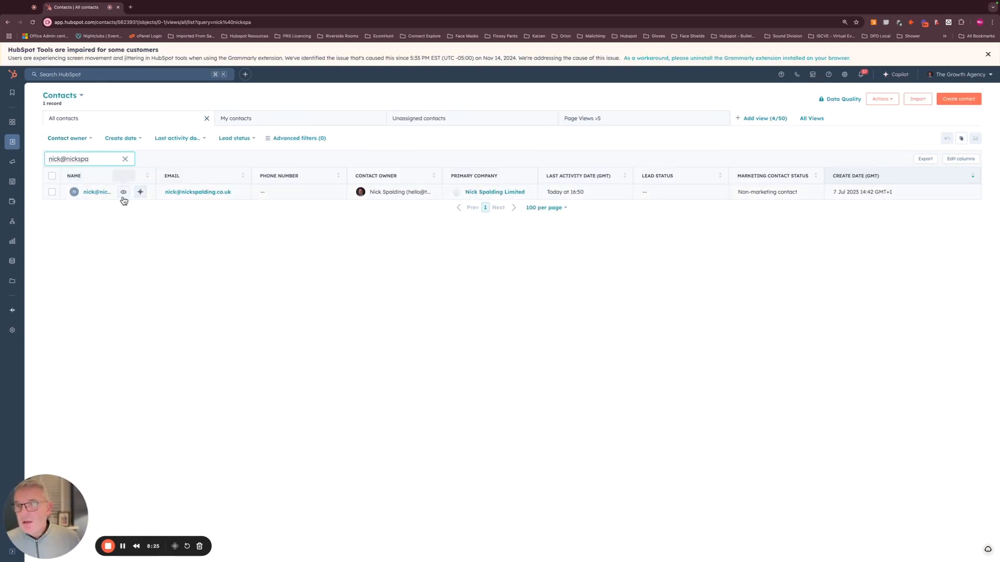
pyautogui.click(97, 192)
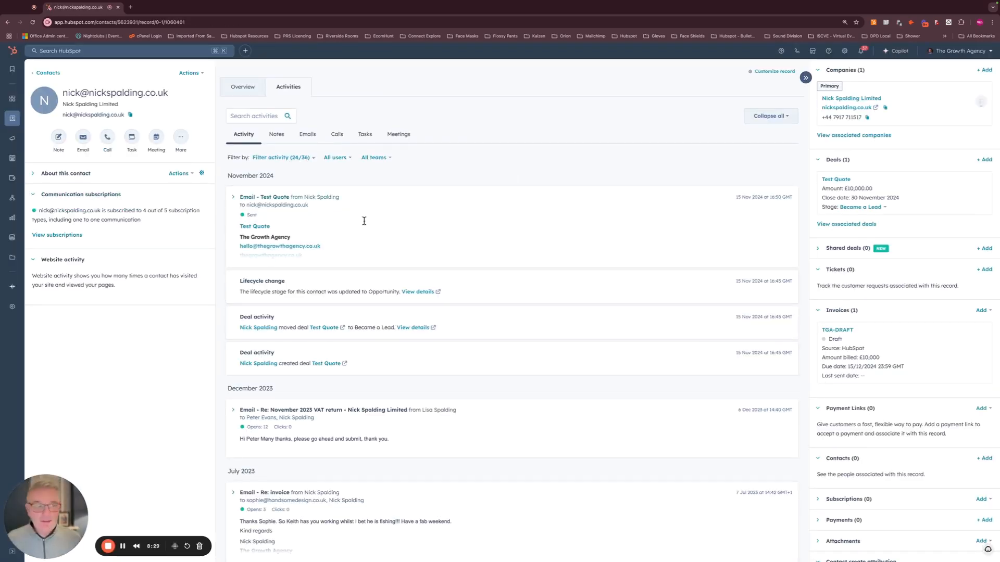
pyautogui.scroll(-1, 894, 341)
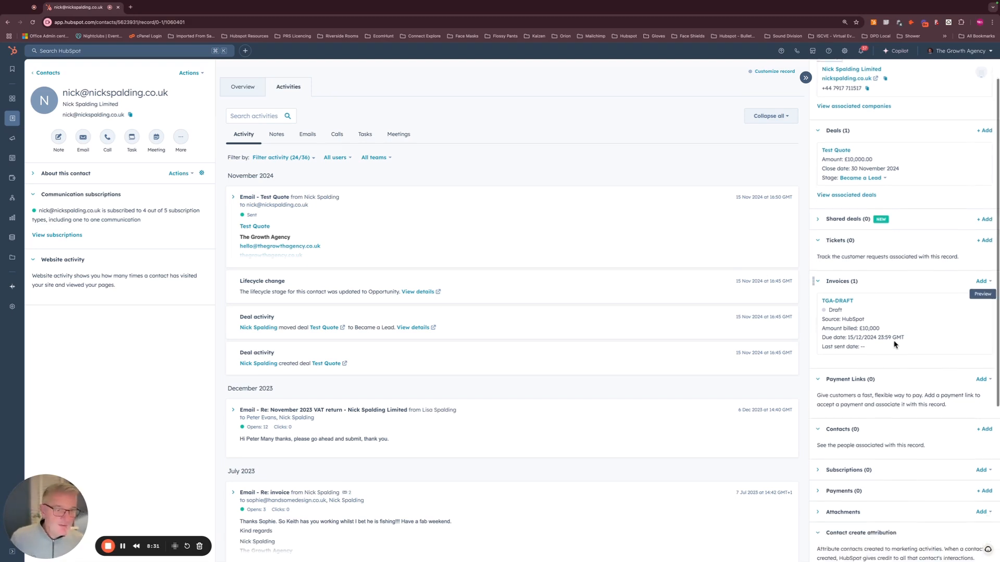
pyautogui.scroll(-1, 893, 342)
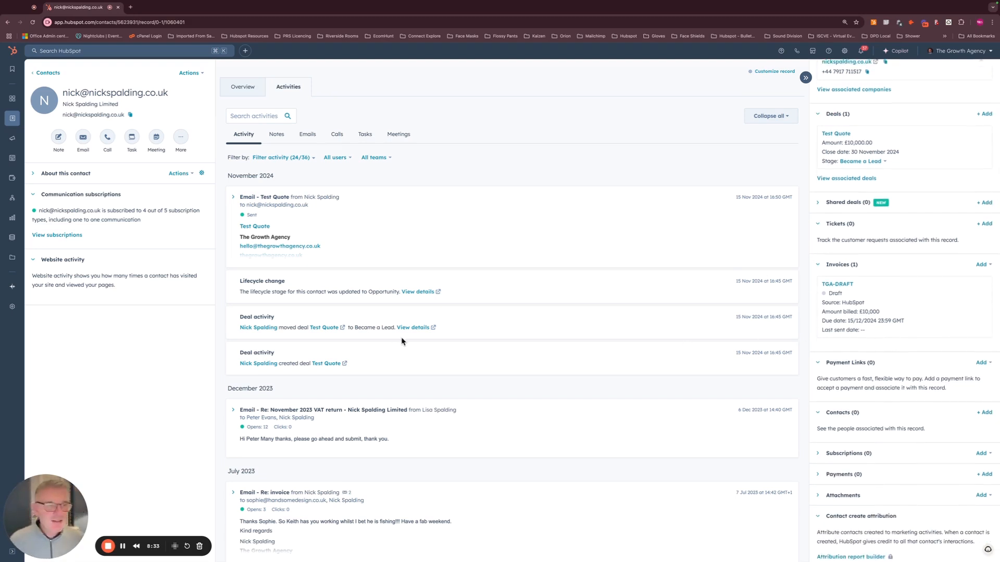